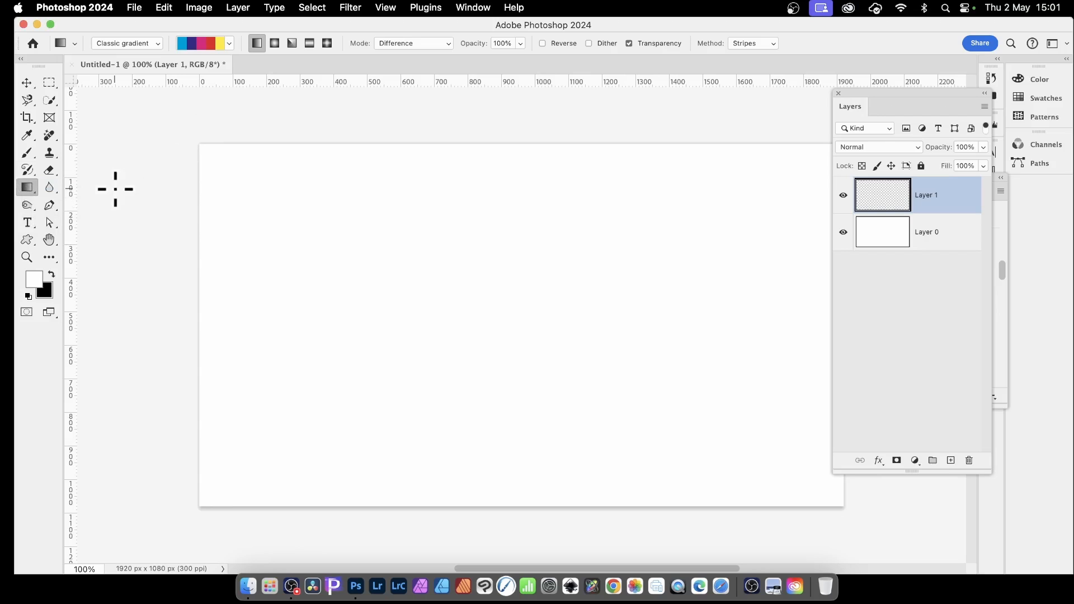
Use the Classic gradient type with the Spectrum preset, the first one in the Color Harmonies 1 legacy set.
{"action": "left_click", "coordinate": [125, 44]}
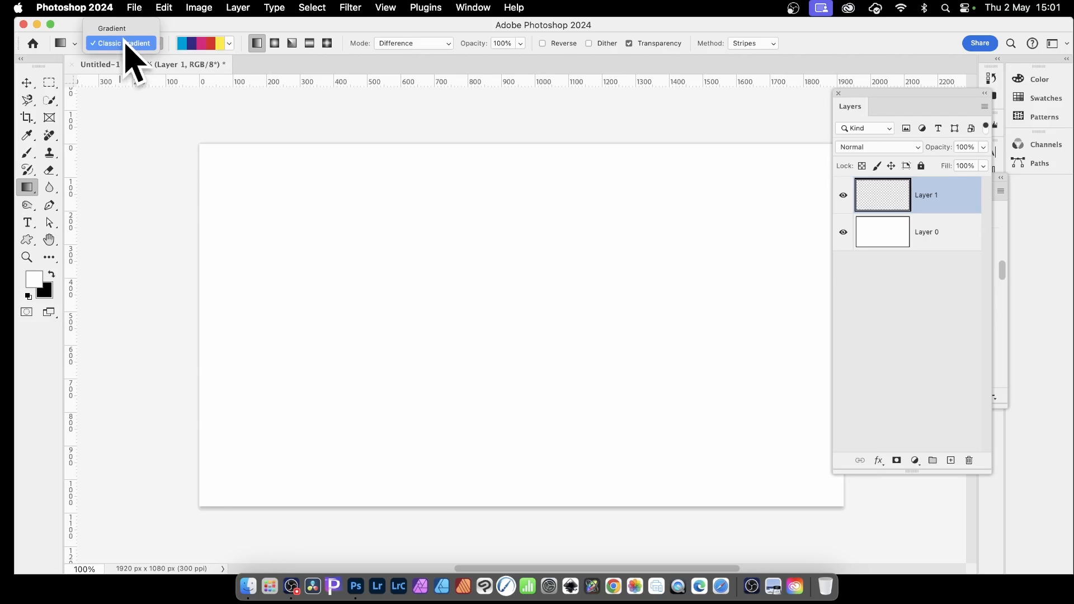
{"action": "left_click", "coordinate": [227, 45]}
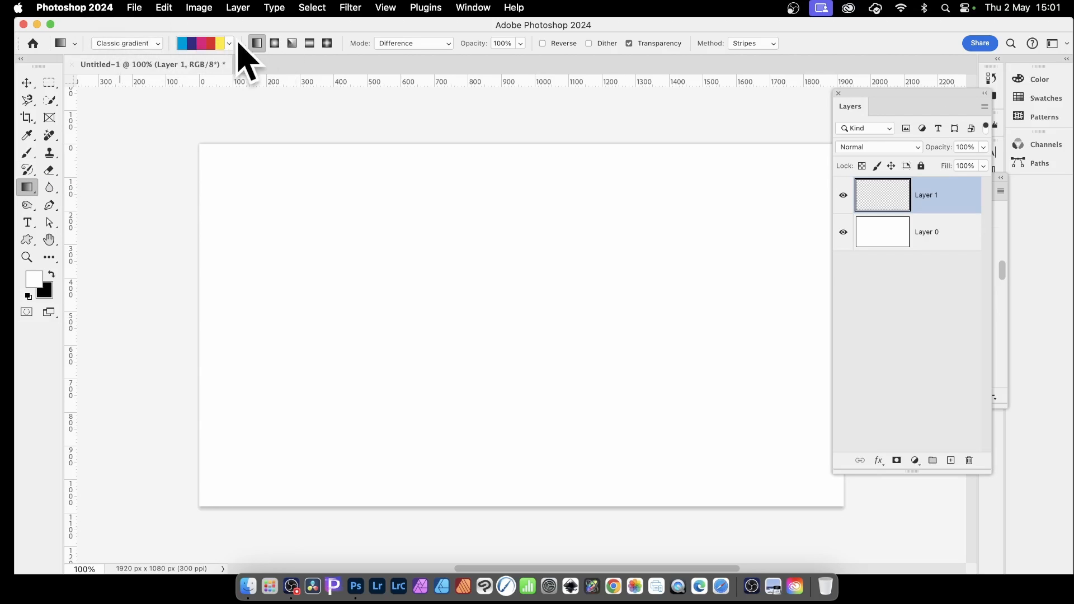
{"action": "left_click", "coordinate": [230, 44]}
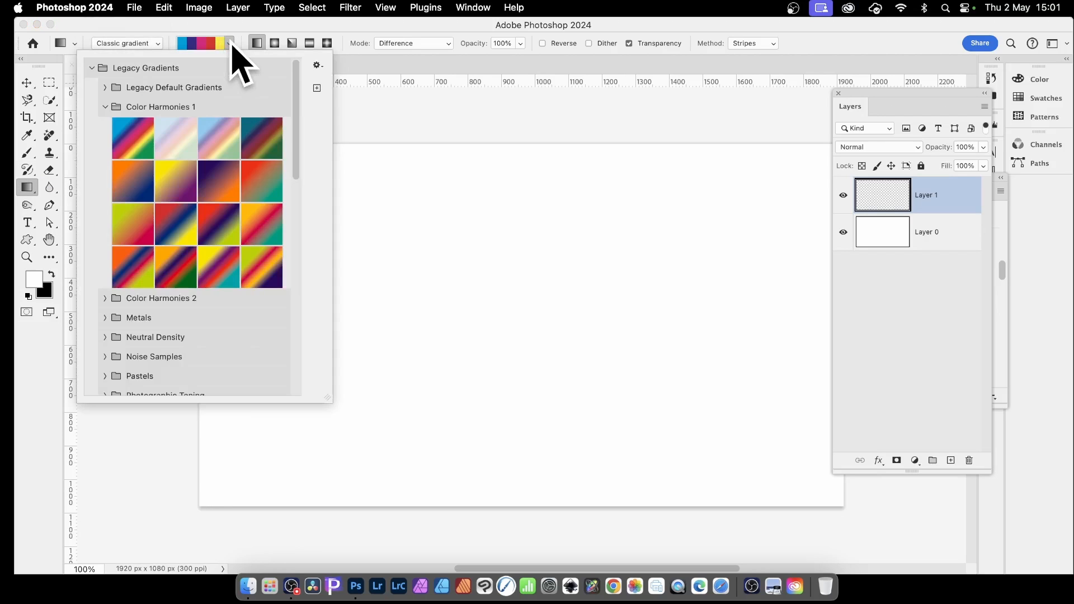
{"action": "left_click", "coordinate": [129, 126]}
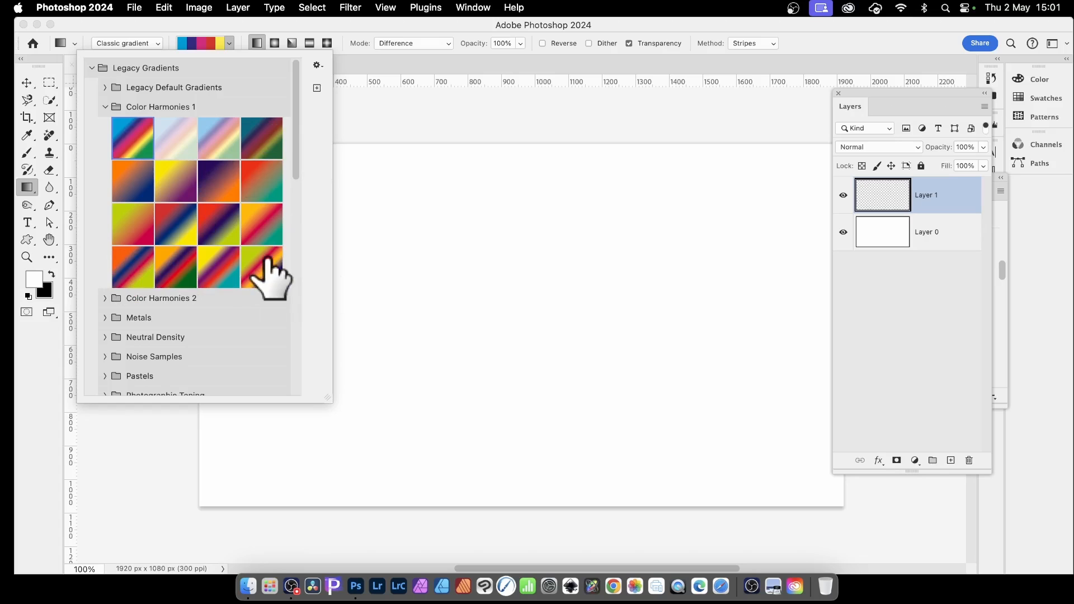
{"action": "left_click", "coordinate": [396, 23]}
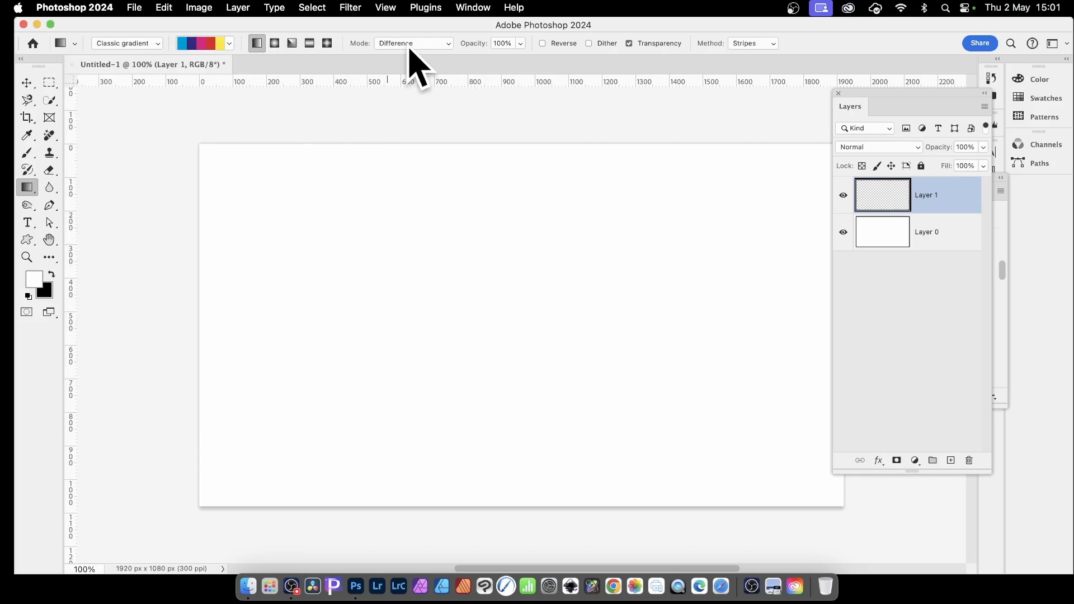
Set the gradient's blending mode to Difference and its method to Stripes.
{"action": "left_click", "coordinate": [411, 45]}
{"action": "left_click", "coordinate": [411, 45]}
{"action": "left_click", "coordinate": [751, 45]}
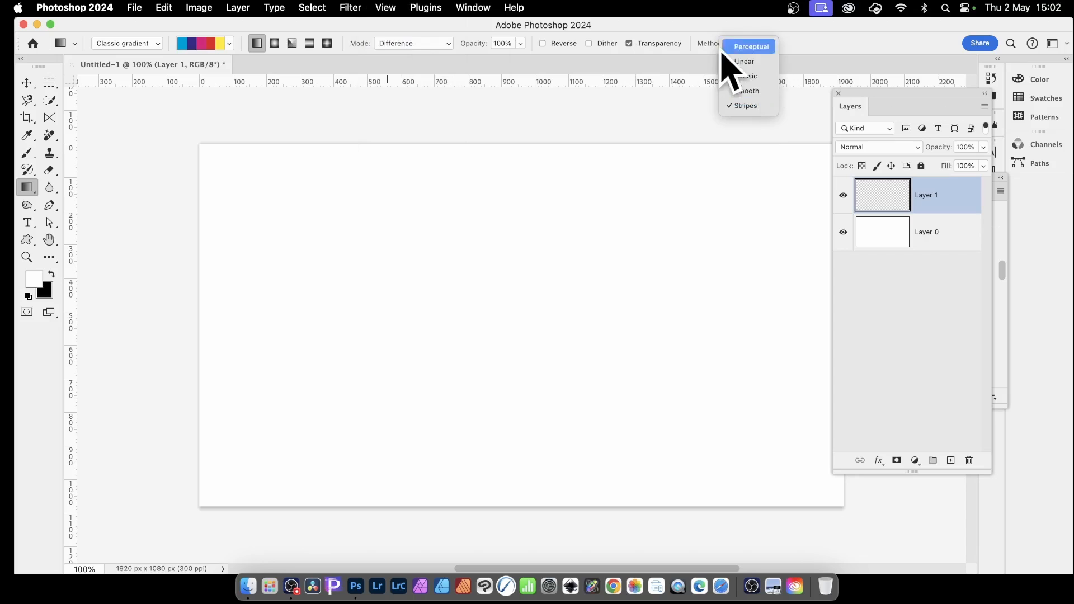
{"action": "left_click", "coordinate": [748, 108]}
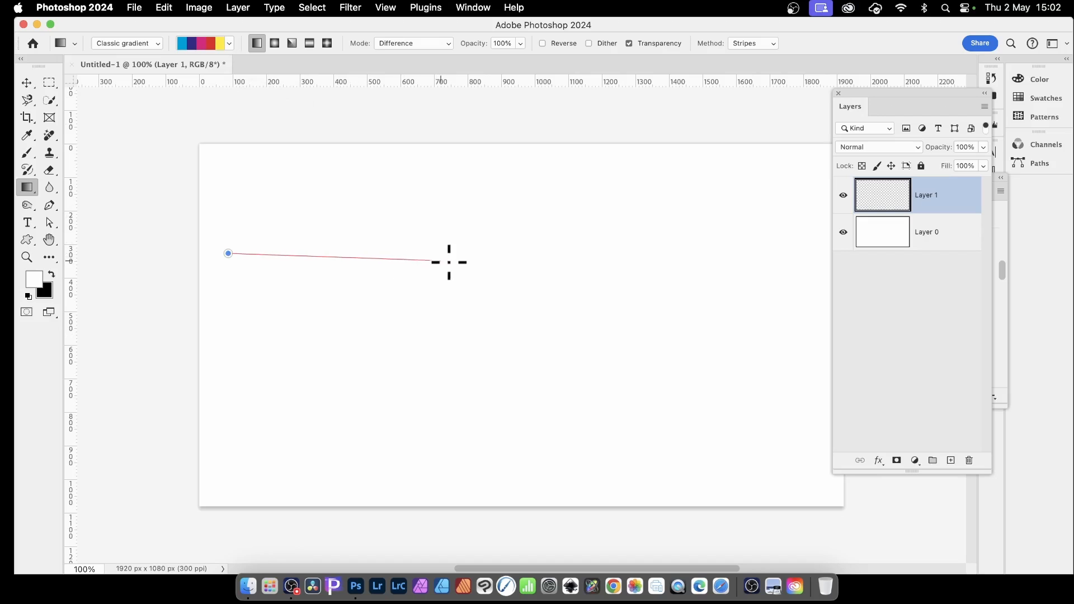
Try the striped Spectrum gradient horizontally across Layer 1 and undo it.
{"action": "left_click_drag", "start_coordinate": [449, 262], "coordinate": [616, 265]}
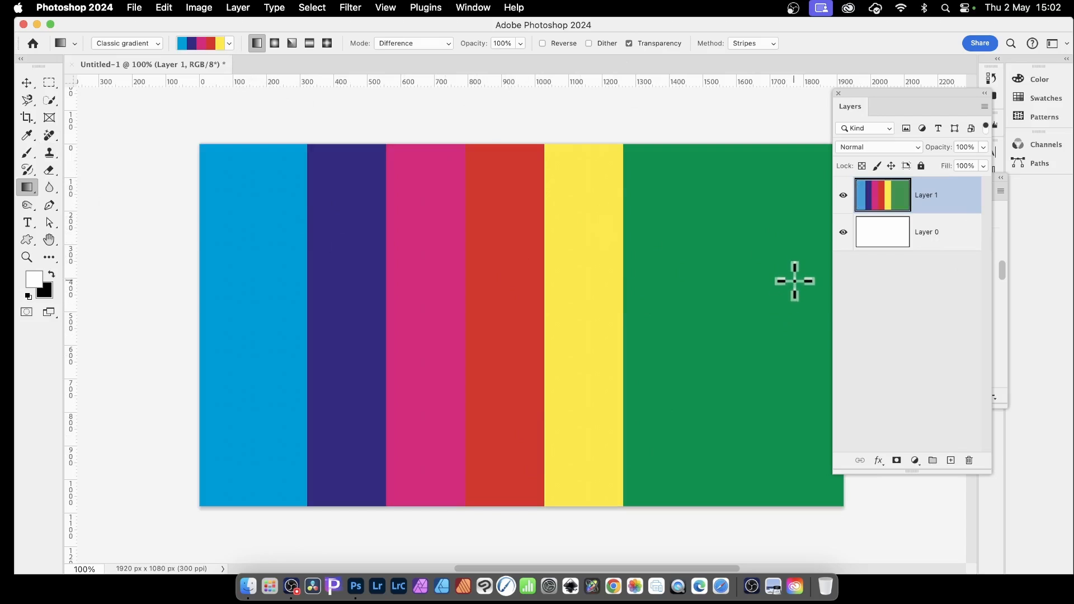
{"action": "key", "text": "super+z"}
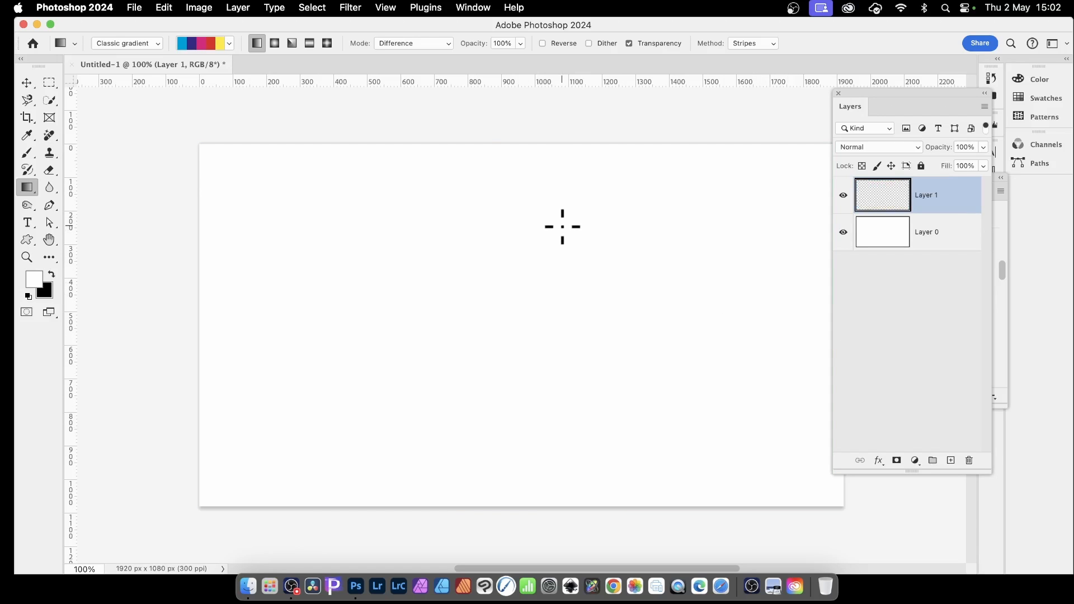
{"action": "left_click", "coordinate": [217, 43]}
{"action": "left_click", "coordinate": [393, 156]}
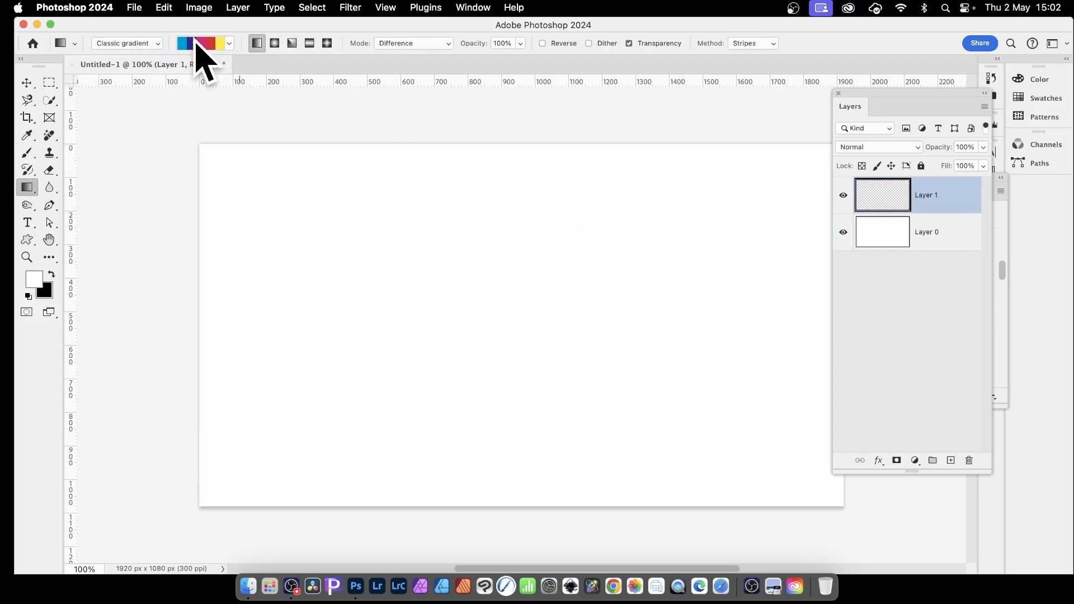
Edit the Spectrum gradient and add 100% opacity stops at locations 40 and 80.
{"action": "left_click", "coordinate": [207, 46]}
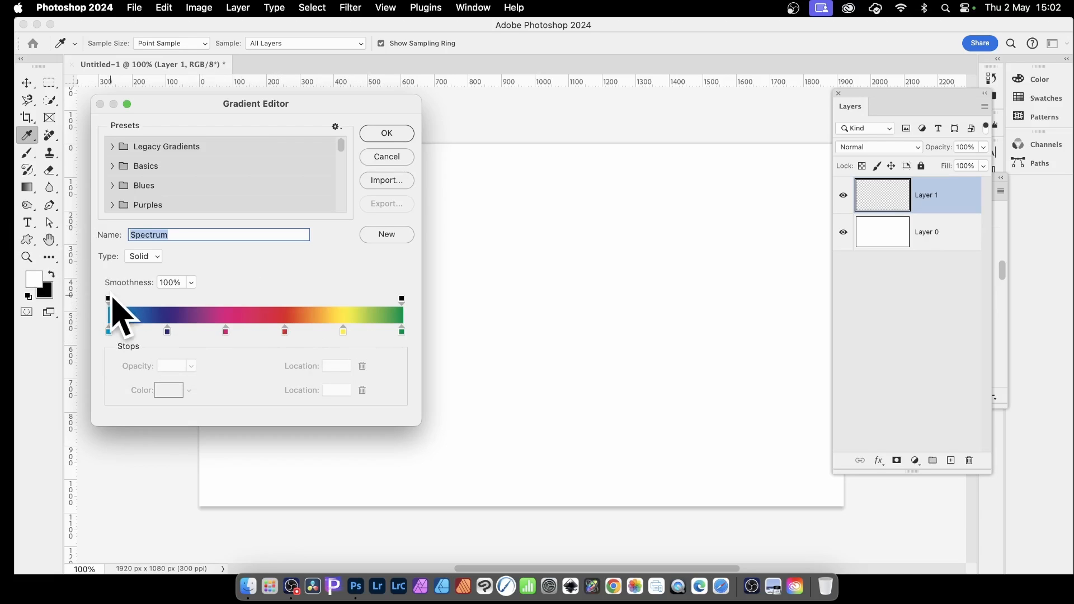
{"action": "left_click", "coordinate": [108, 299]}
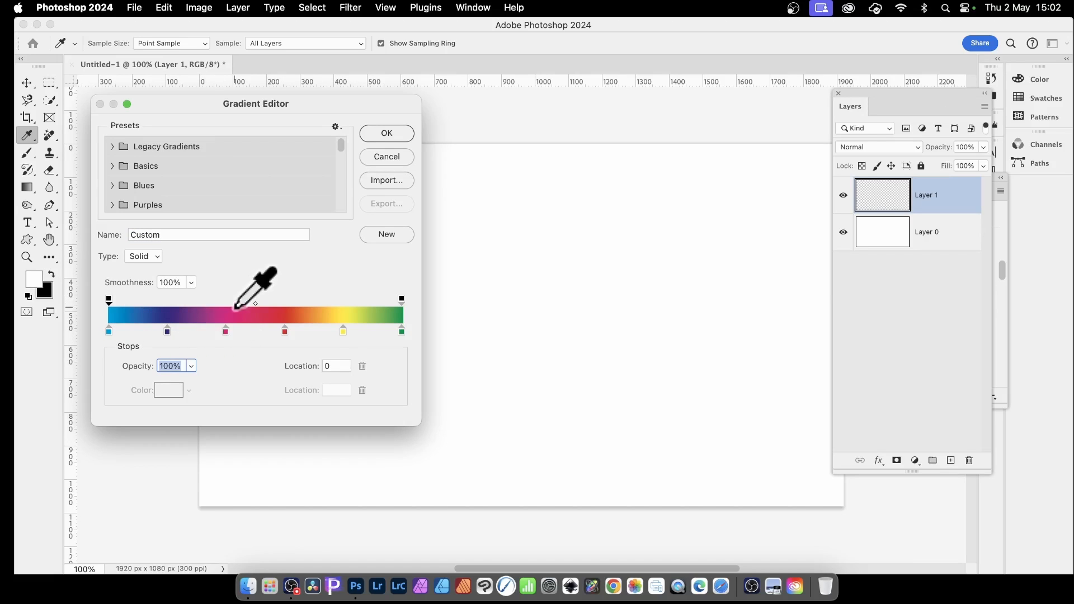
{"action": "left_click", "coordinate": [226, 301]}
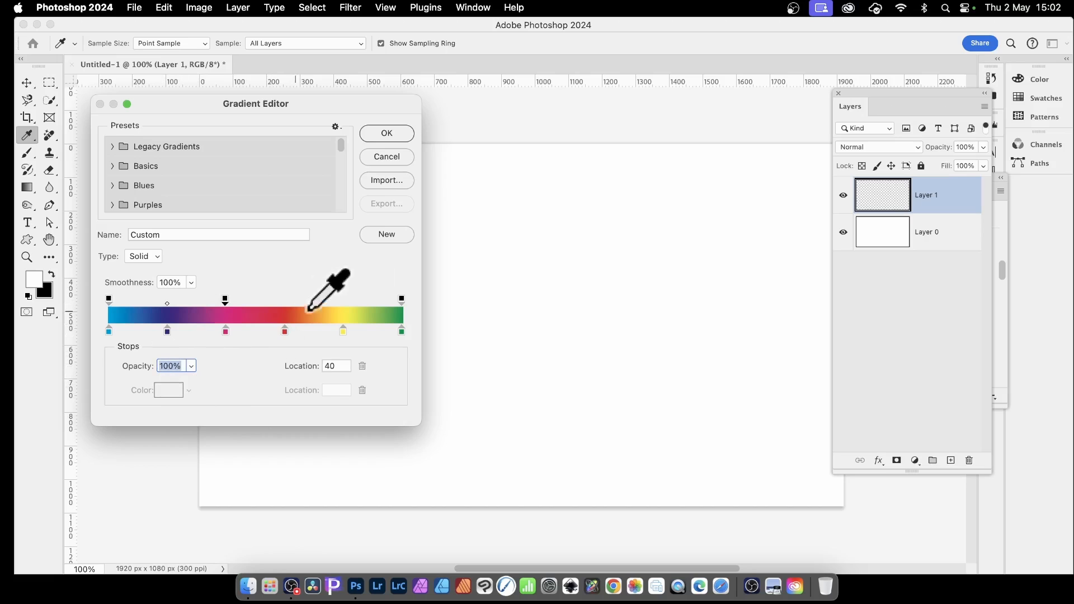
{"action": "left_click", "coordinate": [343, 302]}
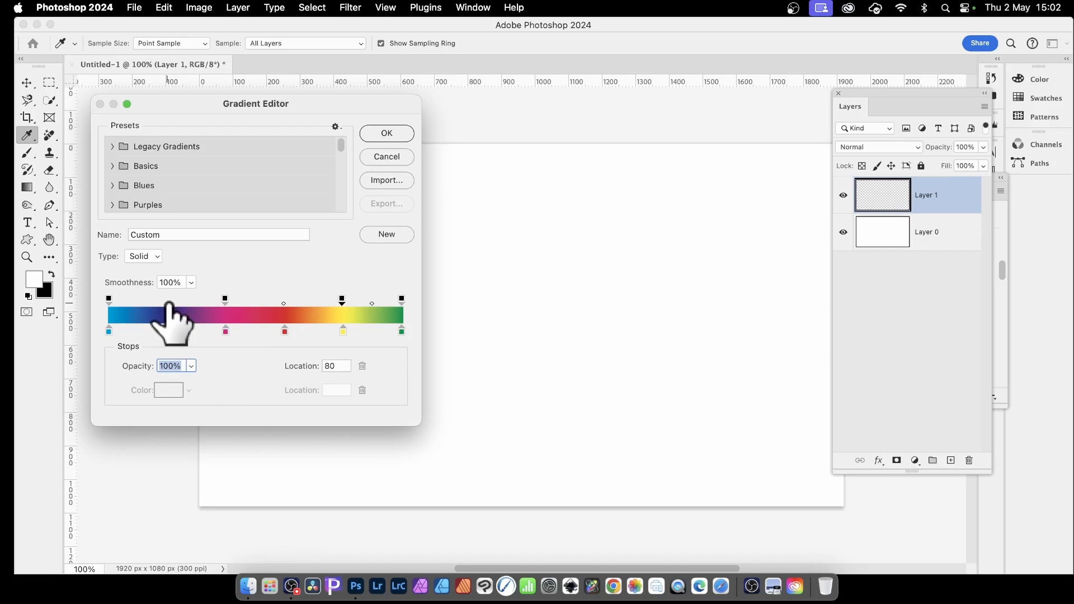
Add an opacity stop at location 20 of the gradient and set its opacity to 0%.
{"action": "left_click", "coordinate": [167, 303]}
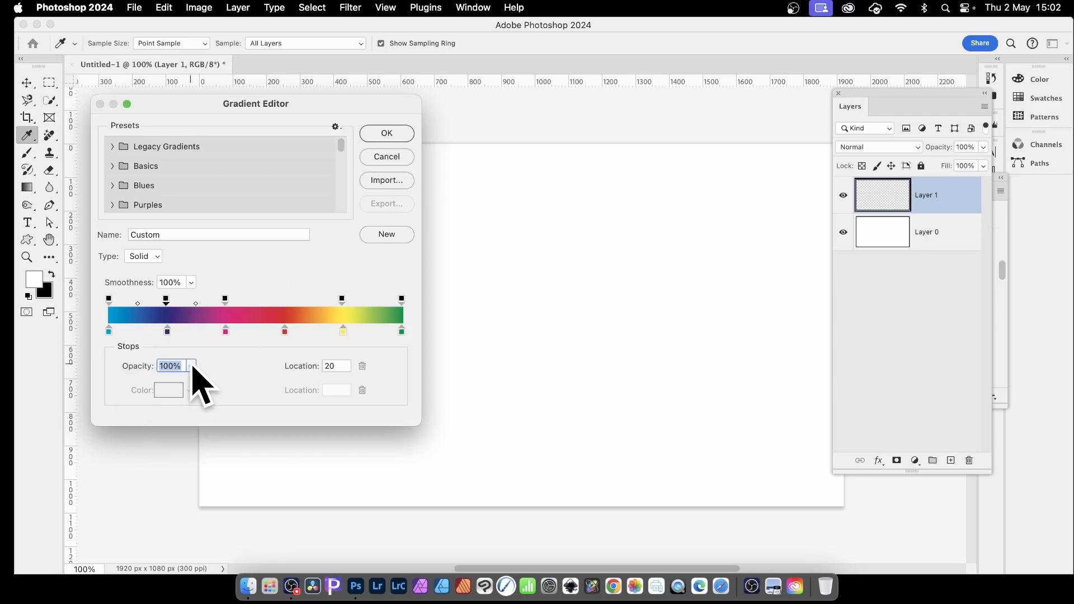
{"action": "left_click", "coordinate": [192, 366]}
{"action": "left_click_drag", "start_coordinate": [186, 383], "coordinate": [118, 383]}
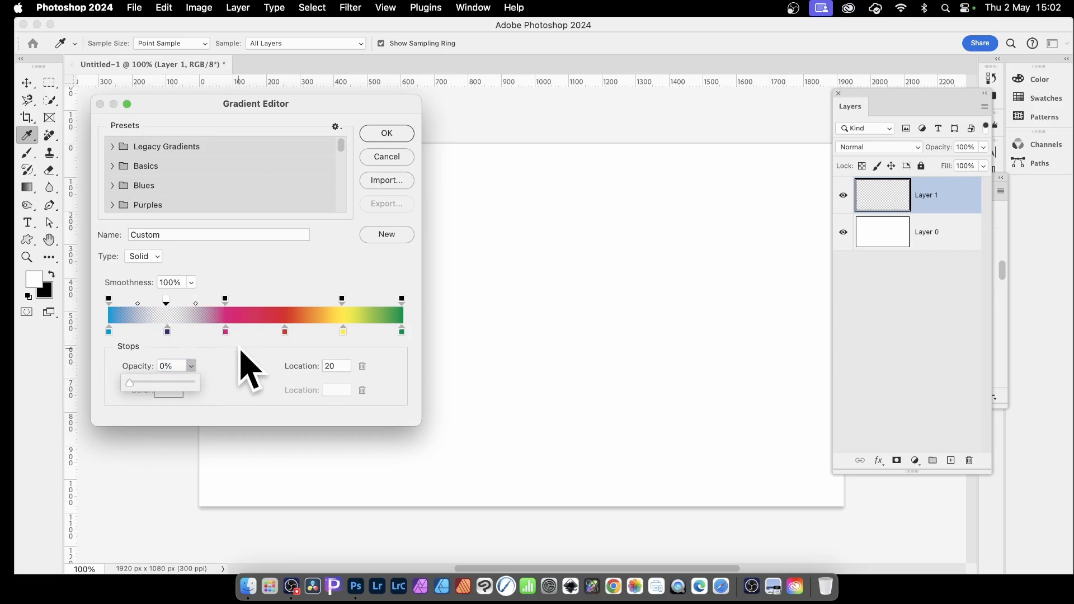
{"action": "left_click", "coordinate": [166, 301]}
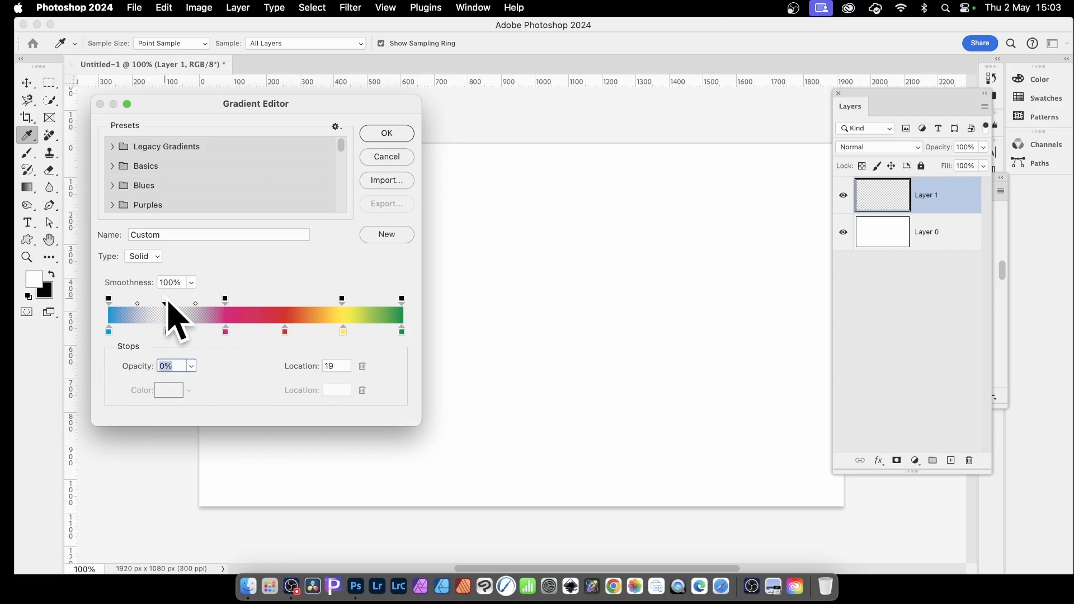
{"action": "left_click_drag", "start_coordinate": [168, 301], "coordinate": [171, 301]}
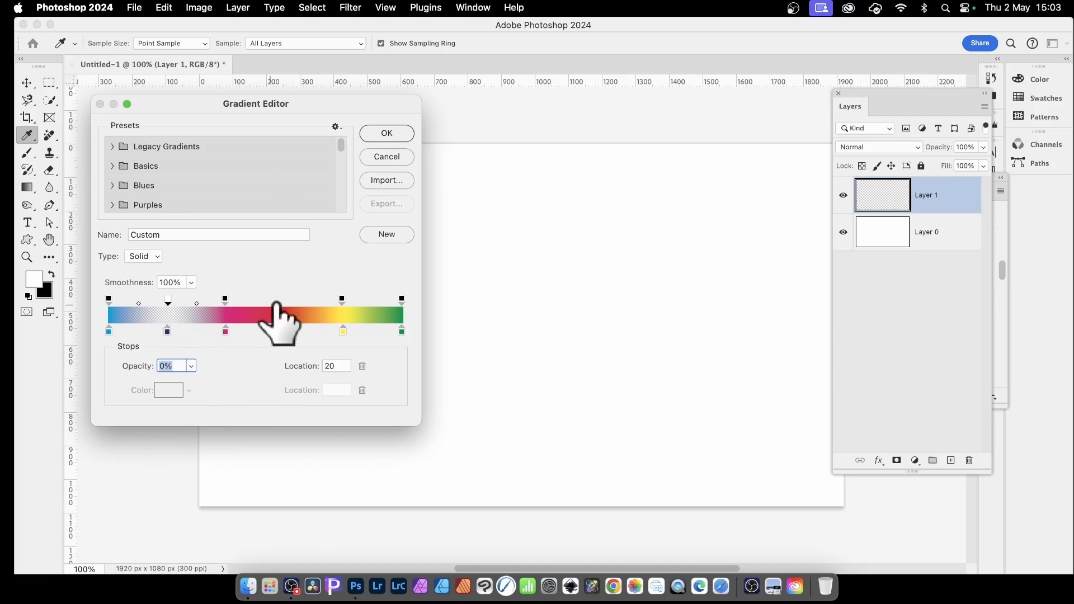
Add 0% opacity stops at locations 60 and 100, replacing the opaque end stop, and save the gradient as a new preset.
{"action": "left_click", "coordinate": [286, 301]}
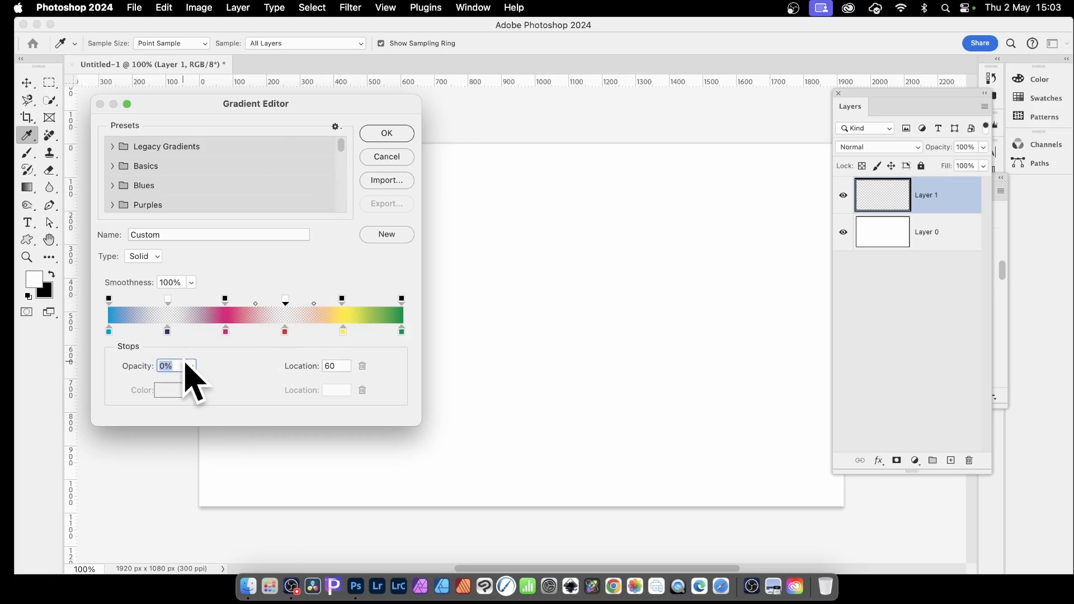
{"action": "left_click_drag", "start_coordinate": [401, 300], "coordinate": [413, 287]}
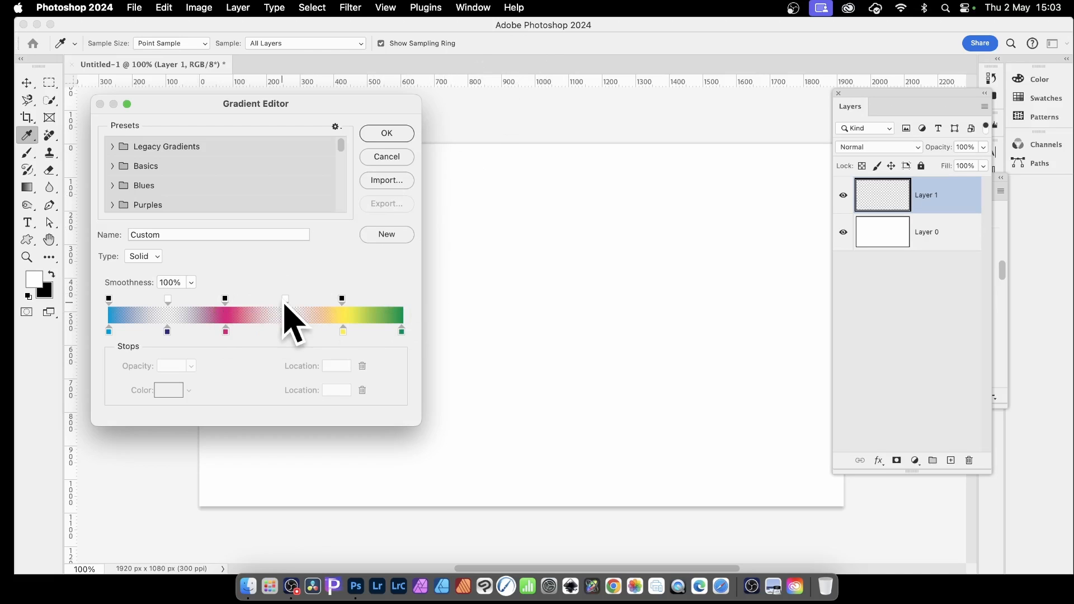
{"action": "left_click", "coordinate": [285, 300]}
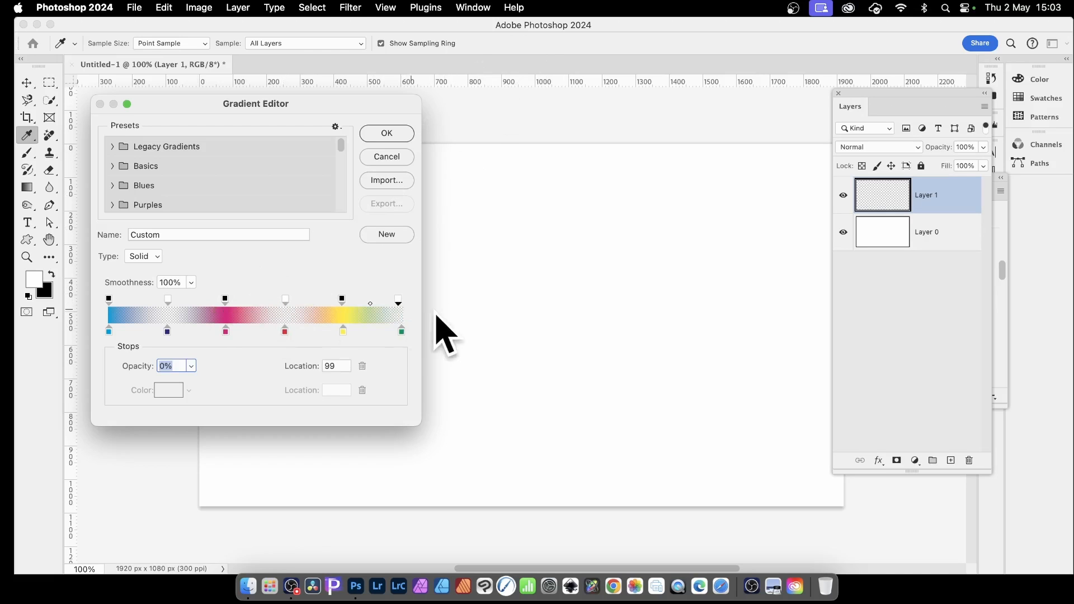
{"action": "left_click", "coordinate": [404, 300]}
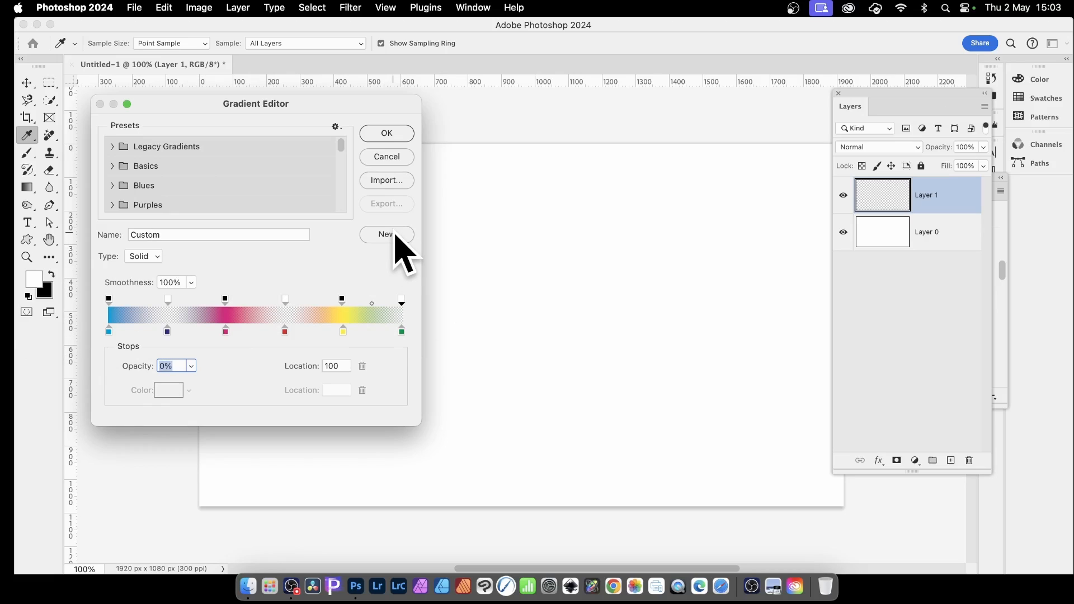
{"action": "left_click", "coordinate": [395, 235]}
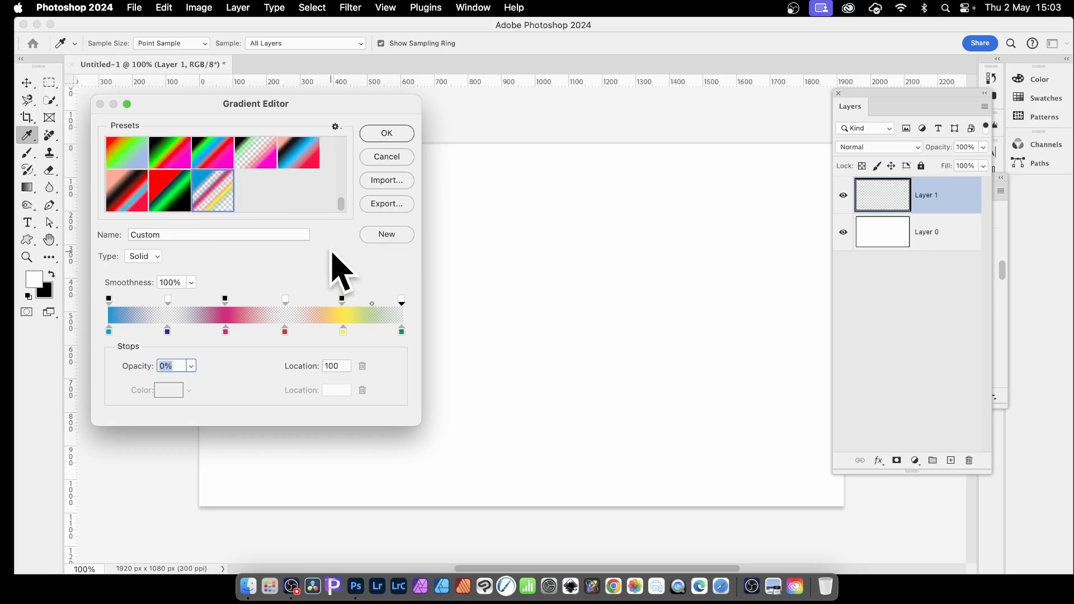
{"action": "left_click", "coordinate": [394, 137]}
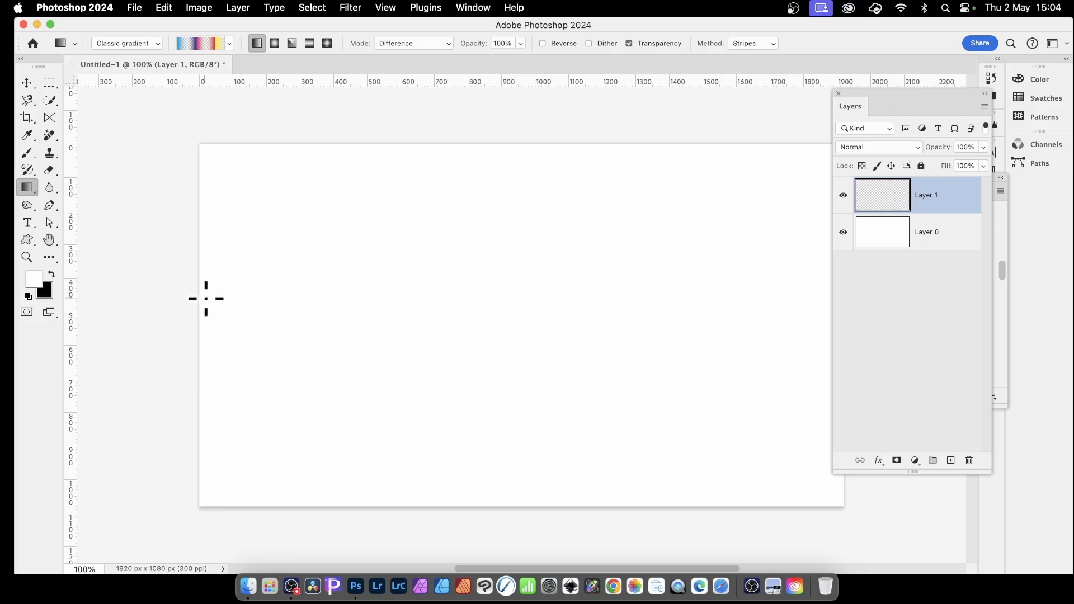
Try crossing horizontal and vertical striped gradients and a shorter horizontal one on Layer 1, undoing each of them.
{"action": "left_click_drag", "start_coordinate": [523, 295], "coordinate": [576, 293]}
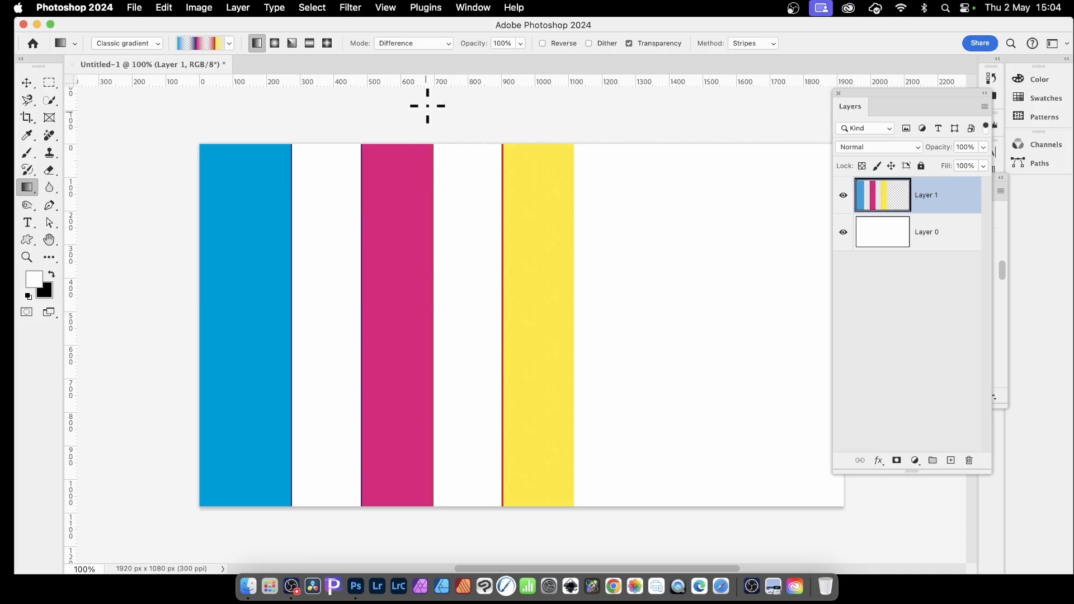
{"action": "left_click_drag", "start_coordinate": [415, 144], "coordinate": [418, 401]}
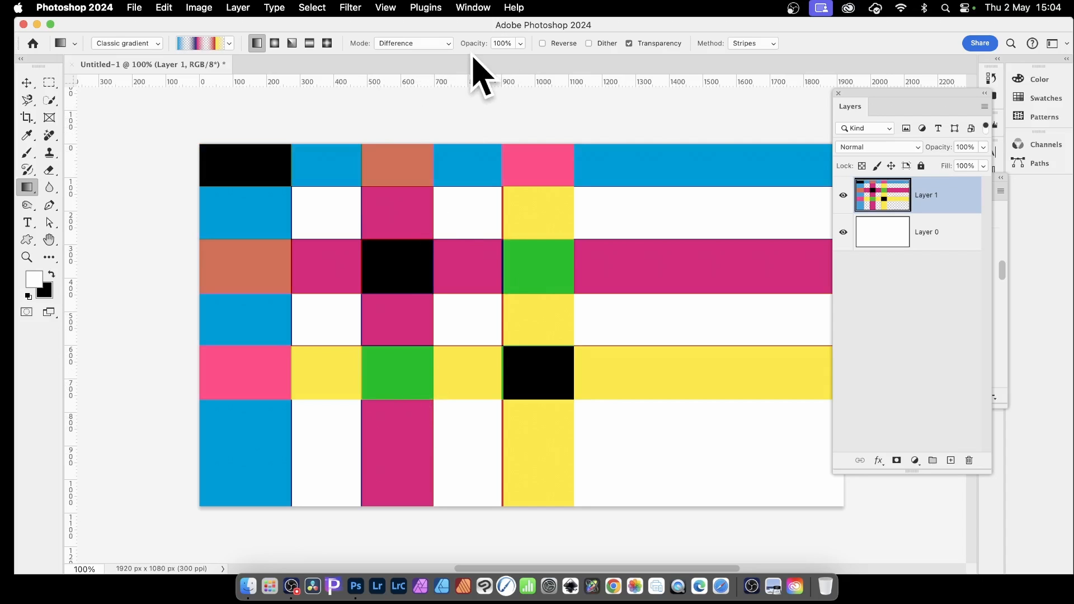
{"action": "key", "text": "super+z"}
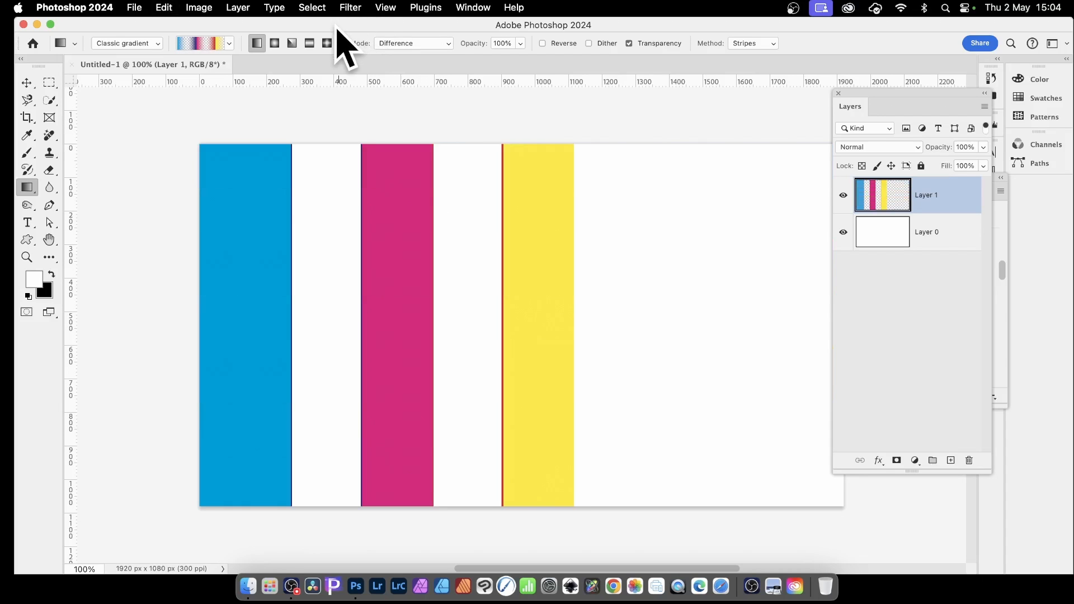
{"action": "key", "text": "super+z"}
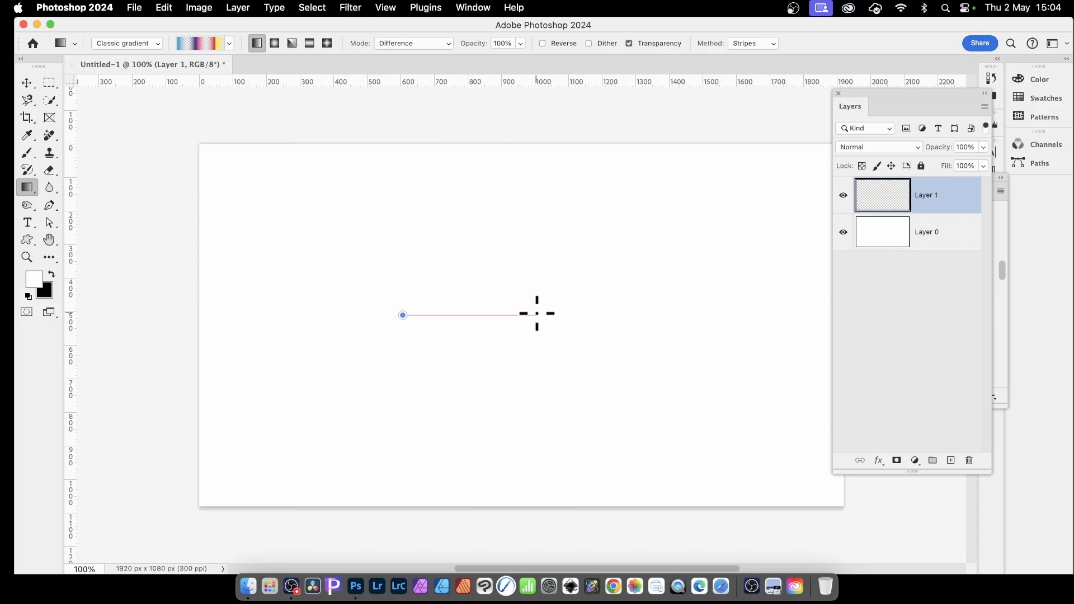
{"action": "left_click_drag", "start_coordinate": [537, 313], "coordinate": [537, 313]}
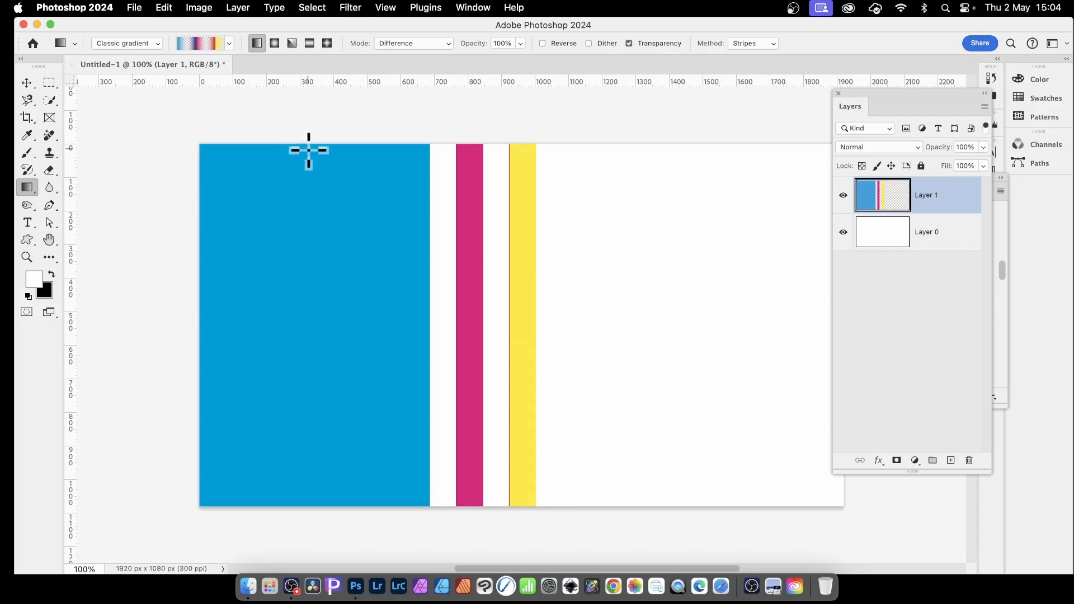
{"action": "key", "text": "super+z"}
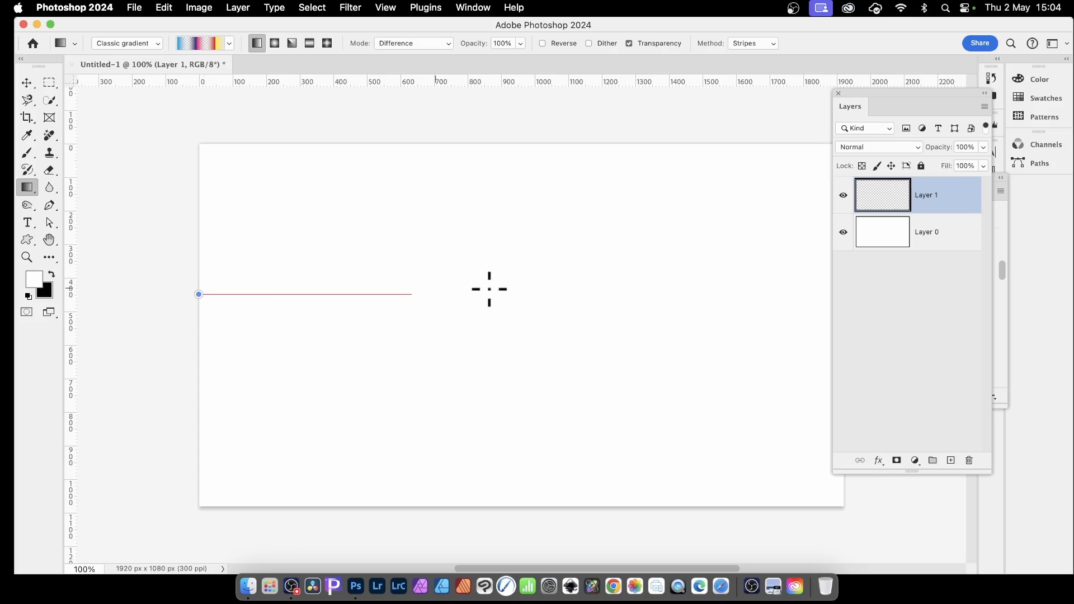
Draw the striped gradient across the full canvas width on Layer 1 and narrow the stripes to about 31% width, centred near X 638 px.
{"action": "left_click_drag", "start_coordinate": [845, 296], "coordinate": [846, 296]}
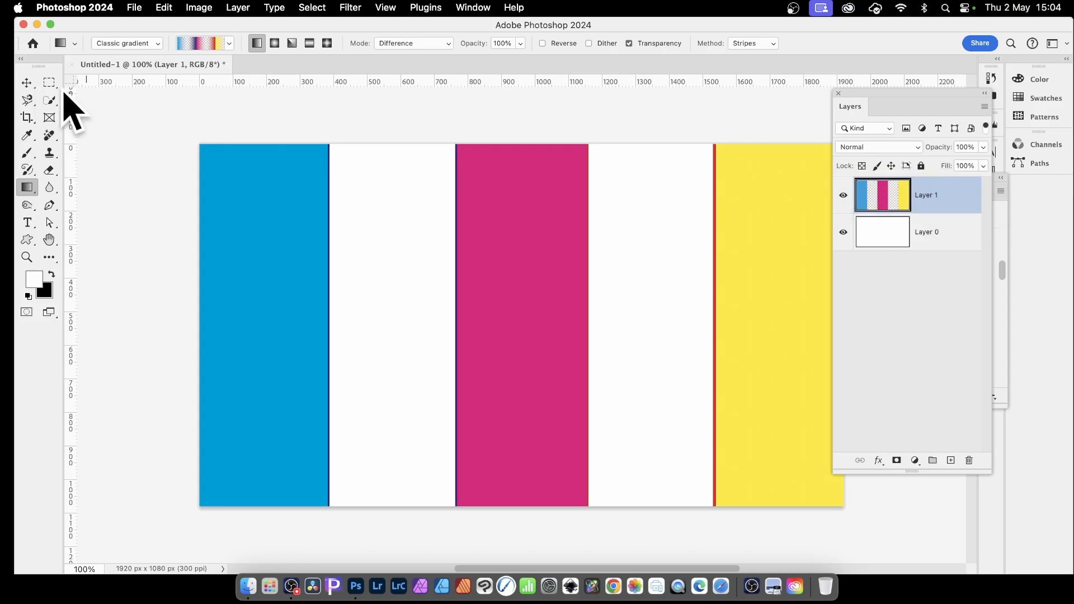
{"action": "left_click", "coordinate": [26, 83]}
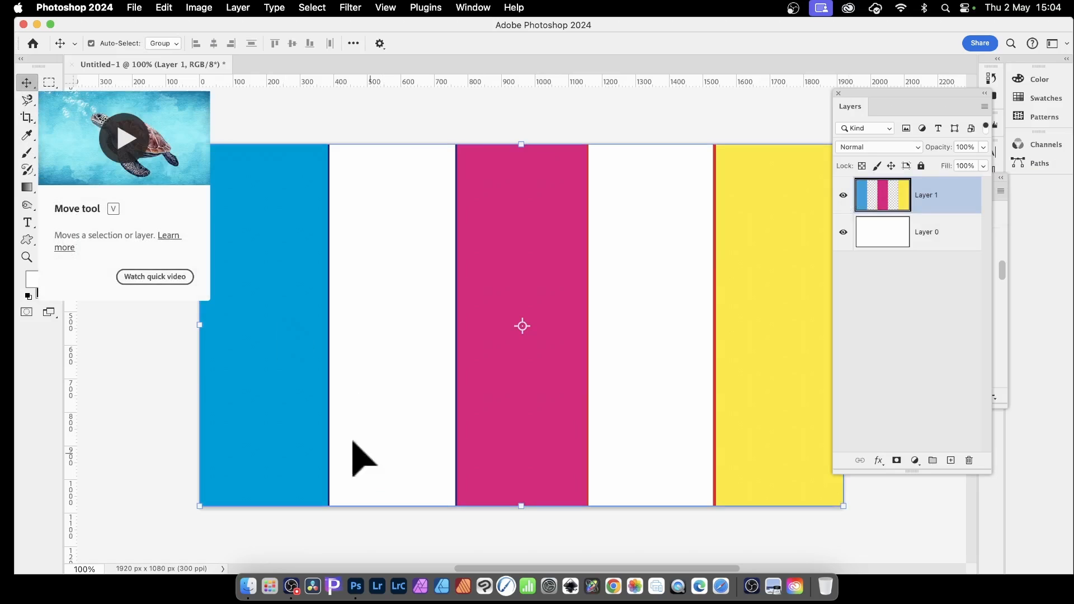
{"action": "left_click", "coordinate": [195, 328]}
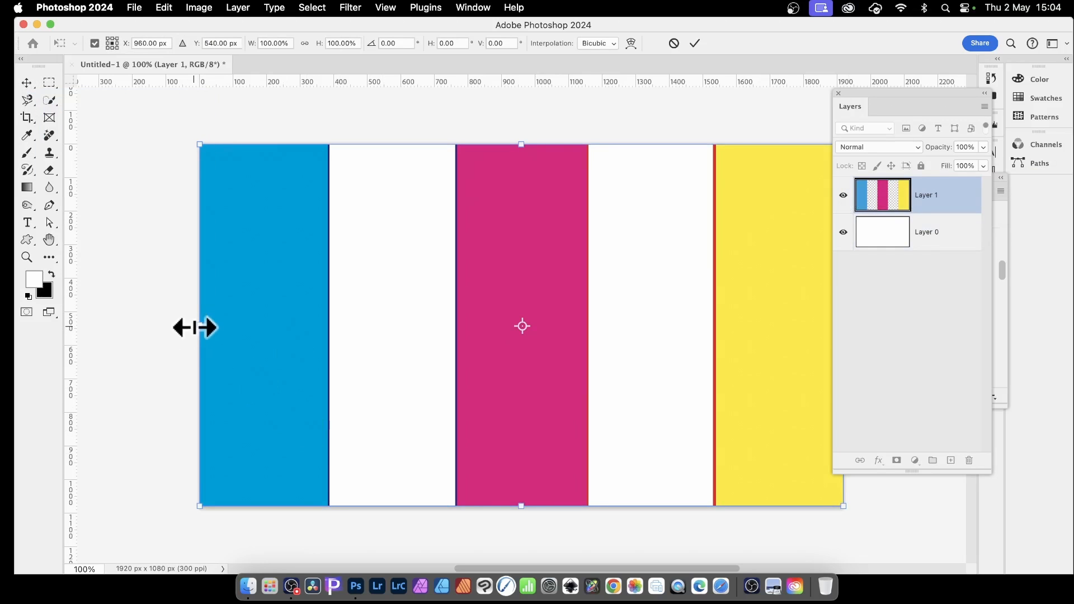
{"action": "left_click_drag", "start_coordinate": [195, 328], "coordinate": [344, 285]}
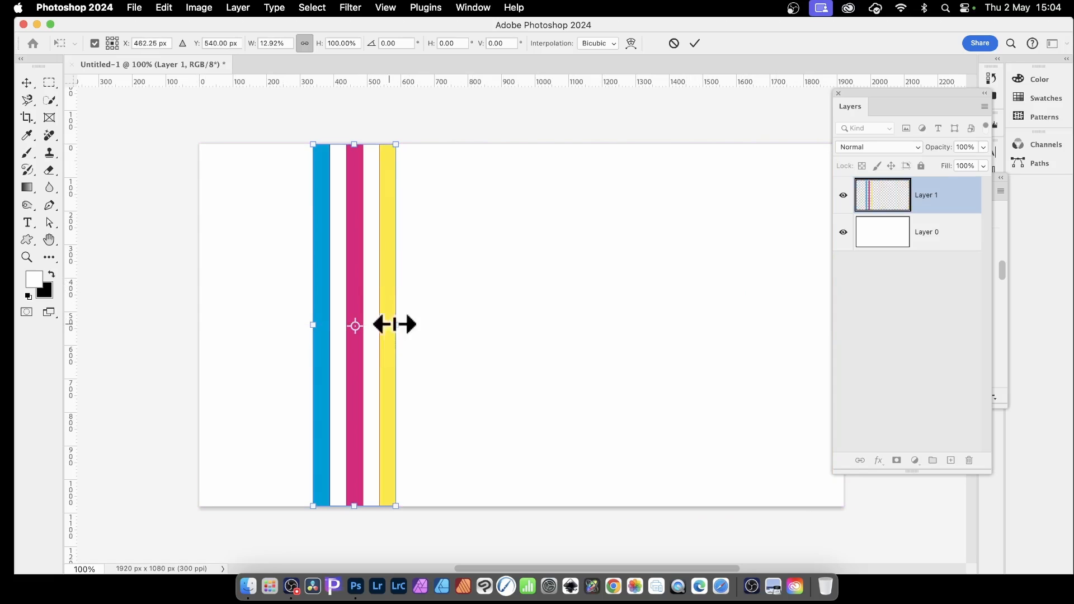
{"action": "left_click_drag", "start_coordinate": [403, 325], "coordinate": [511, 312]}
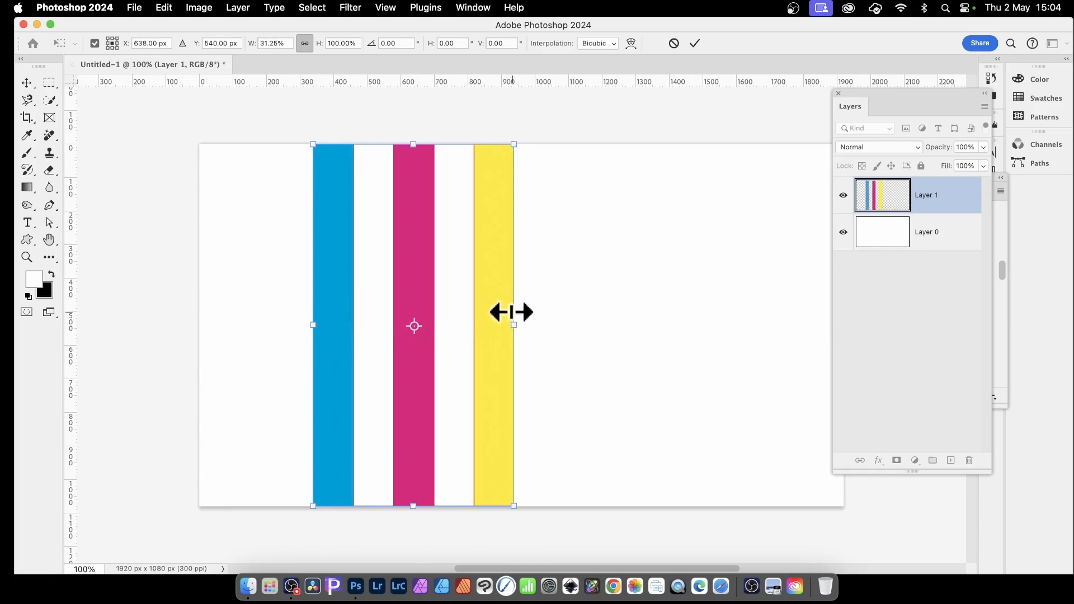
{"action": "key", "text": "Return"}
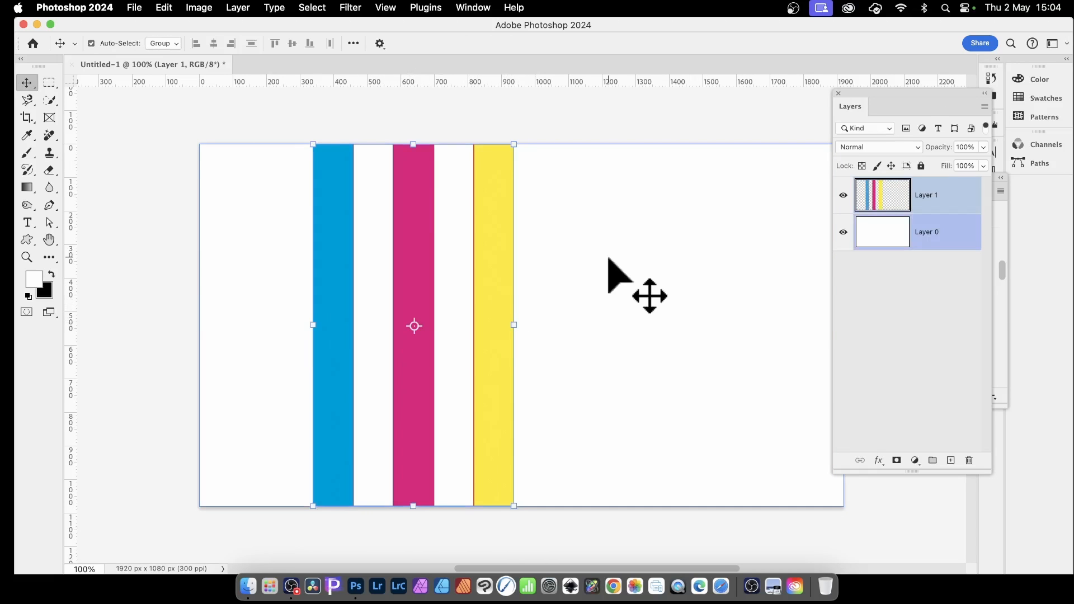
Undo the narrowing of the stripes and draw the striped gradient vertically over the full canvas height of Layer 1 in Difference mode.
{"action": "key", "text": "super+z"}
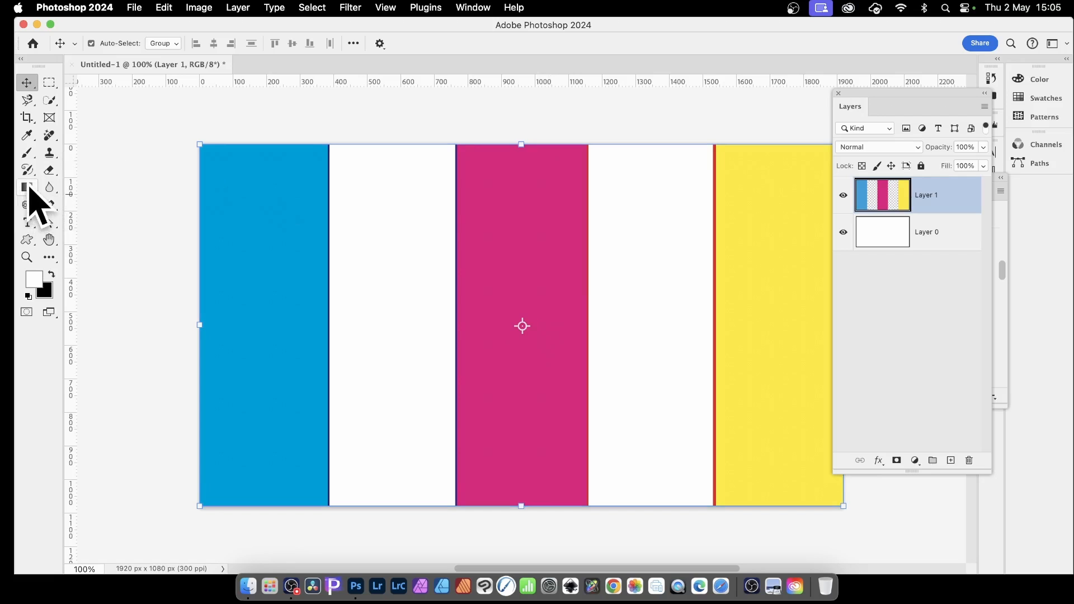
{"action": "left_click", "coordinate": [26, 187]}
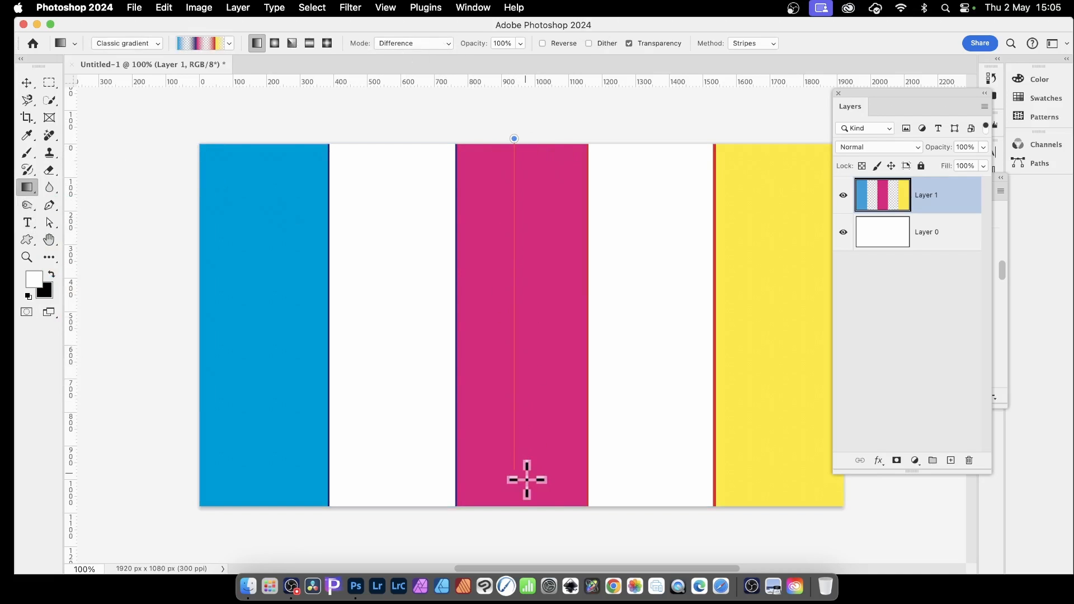
{"action": "left_click_drag", "start_coordinate": [528, 510], "coordinate": [528, 510]}
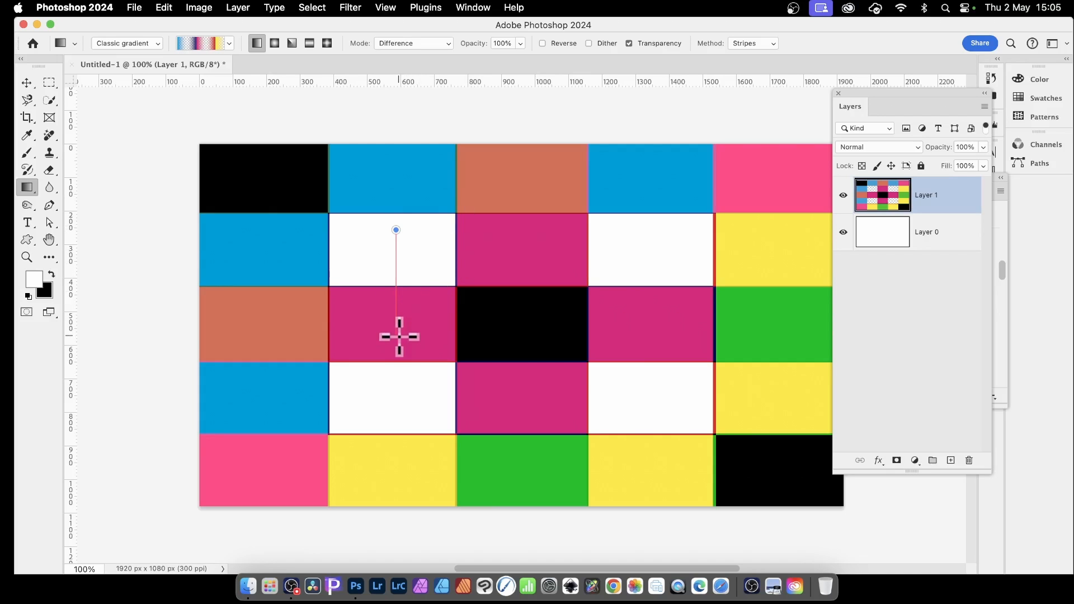
Try two short vertical striped gradients and a short horizontal one over the plaid on Layer 1, undoing each of them.
{"action": "left_click_drag", "start_coordinate": [399, 336], "coordinate": [399, 336]}
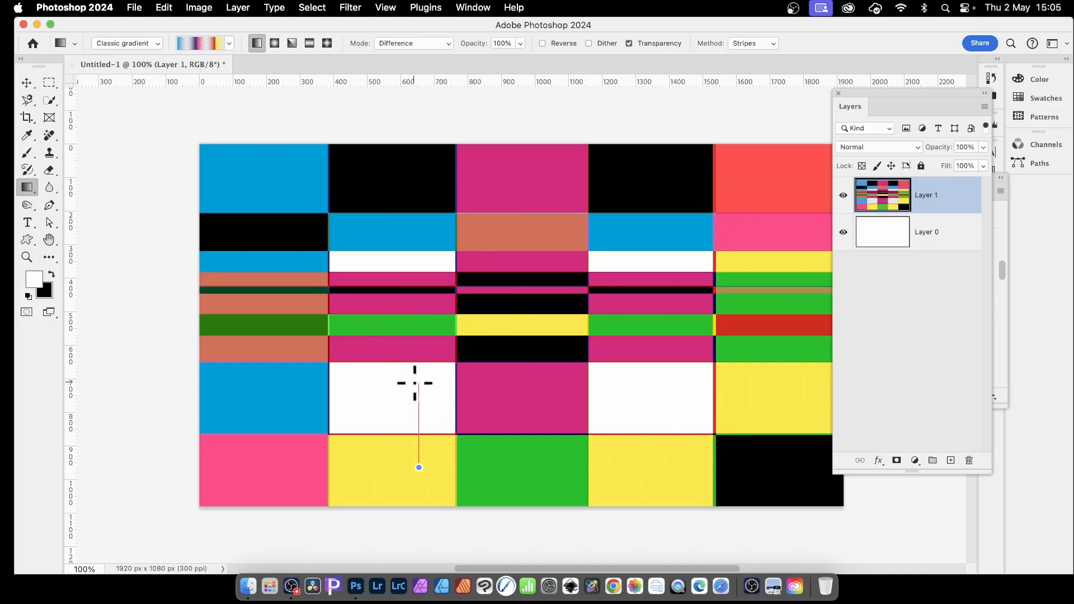
{"action": "left_click_drag", "start_coordinate": [414, 383], "coordinate": [416, 380]}
{"action": "left_click_drag", "start_coordinate": [538, 327], "coordinate": [540, 327]}
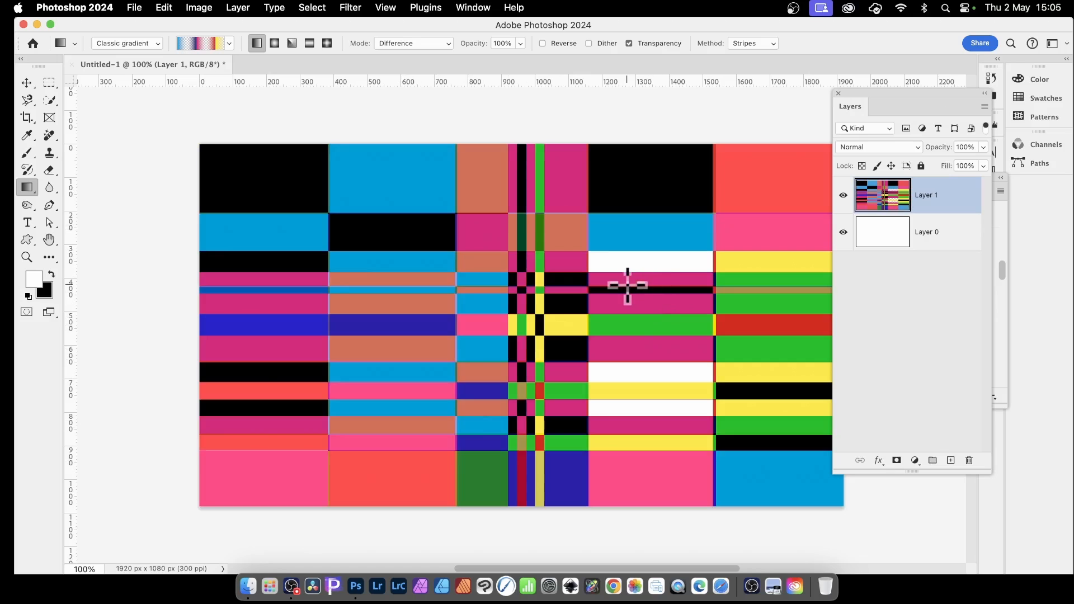
{"action": "key", "text": "super+z"}
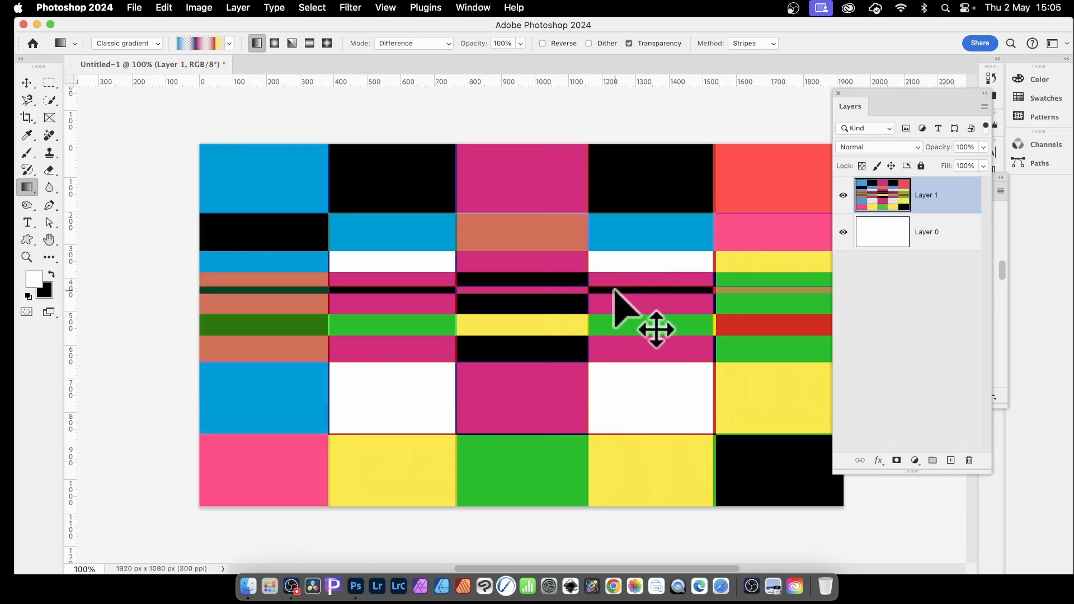
{"action": "key", "text": "super+z"}
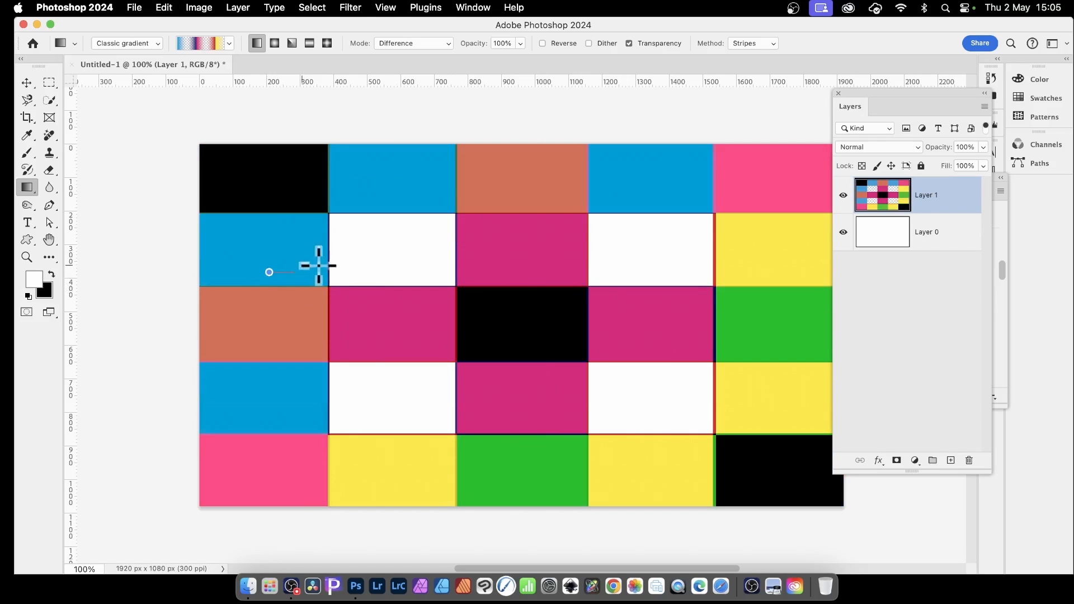
Draw a short horizontal striped gradient near the canvas's left edge and narrow Layer 1 to about 21% width, centred near X 612 px.
{"action": "left_click_drag", "start_coordinate": [377, 263], "coordinate": [378, 263]}
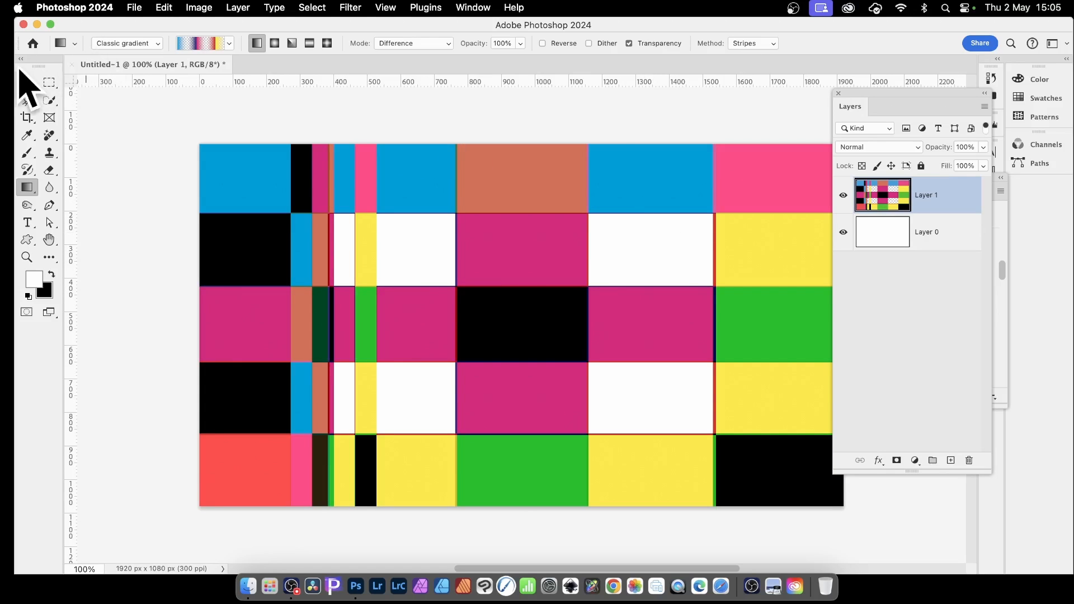
{"action": "left_click", "coordinate": [27, 84]}
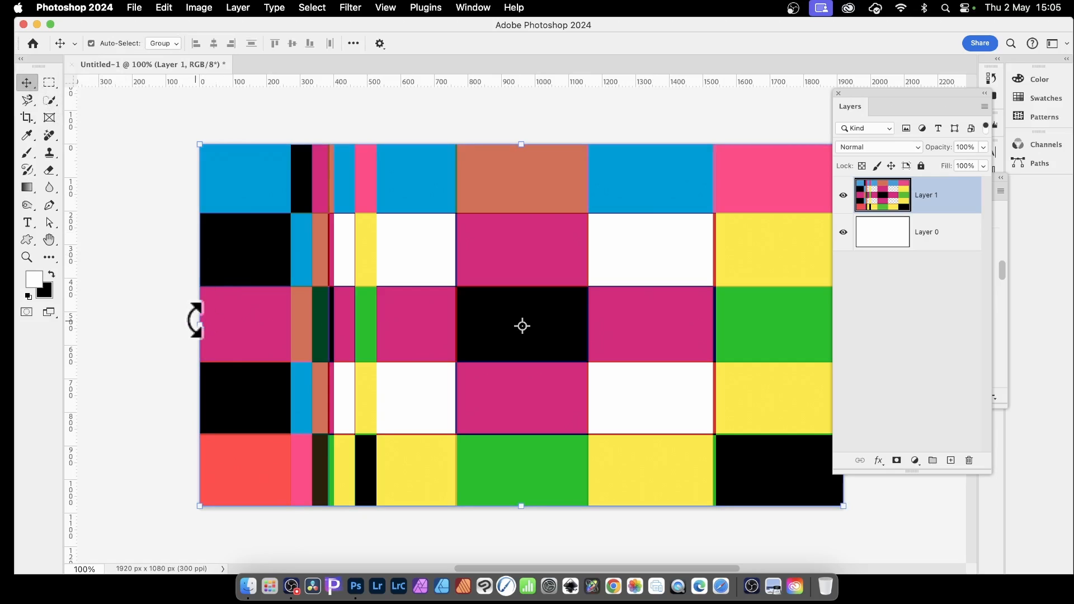
{"action": "left_click_drag", "start_coordinate": [199, 327], "coordinate": [705, 321]}
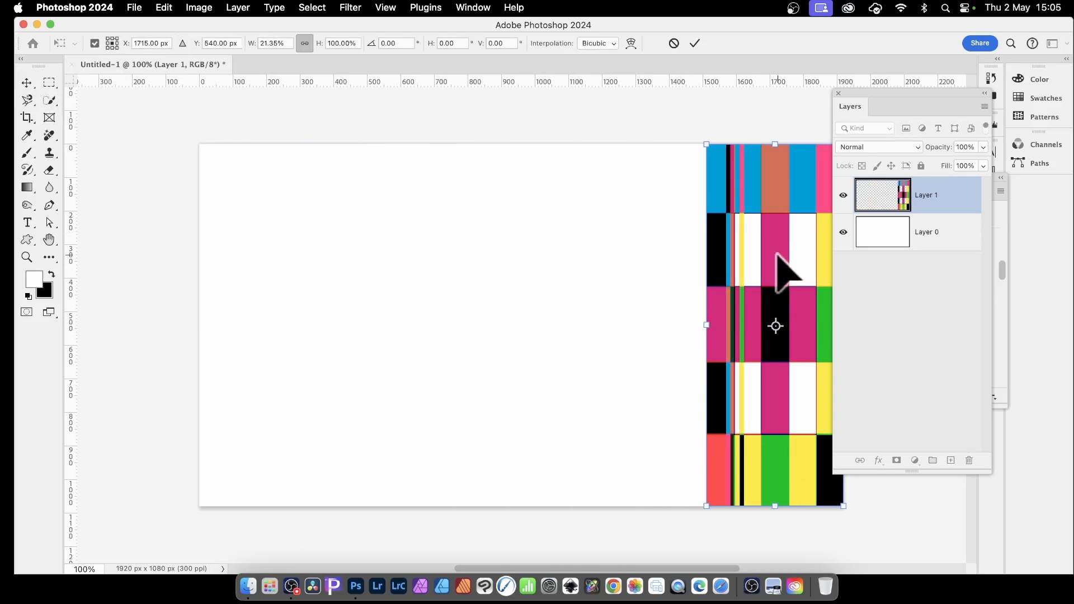
{"action": "left_click_drag", "start_coordinate": [777, 255], "coordinate": [406, 255]}
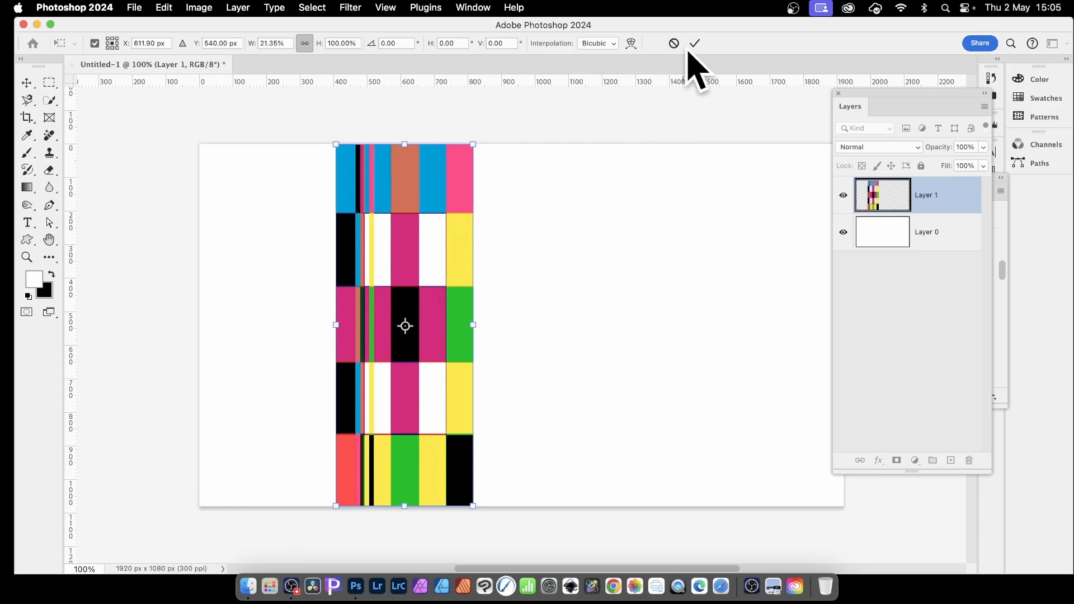
{"action": "left_click", "coordinate": [185, 317]}
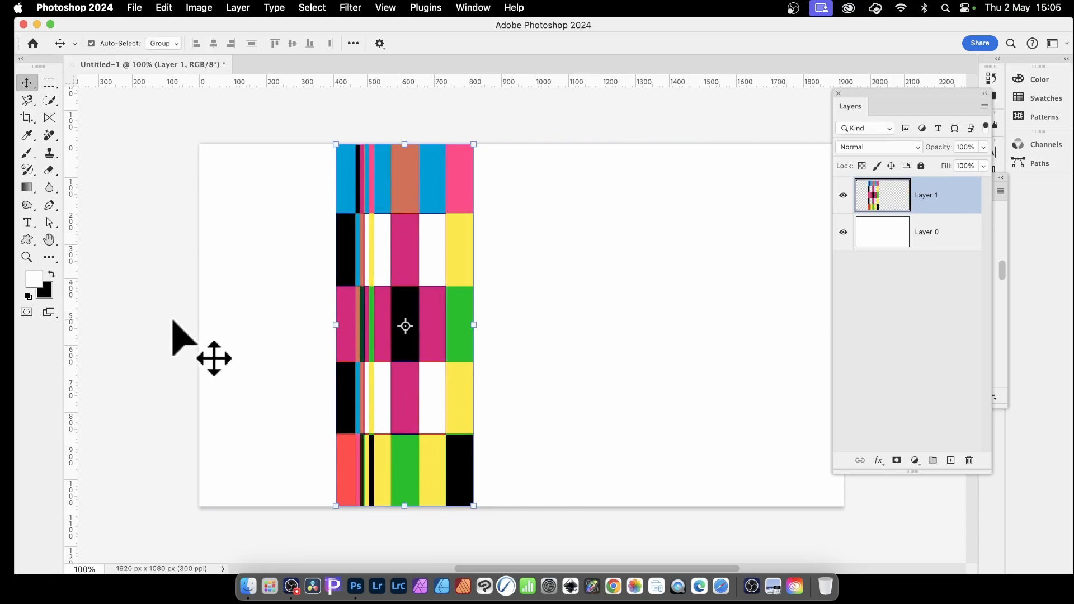
{"action": "left_click", "coordinate": [235, 293], "text": "shift"}
{"action": "left_click", "coordinate": [415, 270]}
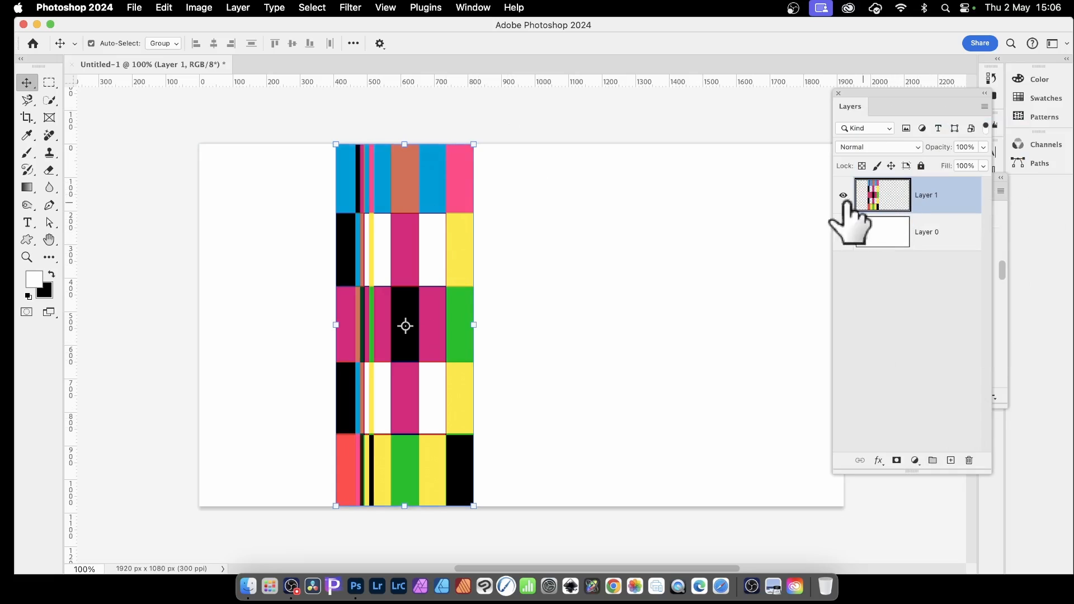
{"action": "left_click", "coordinate": [895, 227], "text": "shift"}
{"action": "left_click", "coordinate": [895, 224], "text": "super"}
Add a Multiply drop shadow to Layer 1 with 83% opacity, 90° angle, 39 px distance, 28% spread and 35 px size.
{"action": "left_click", "coordinate": [879, 460]}
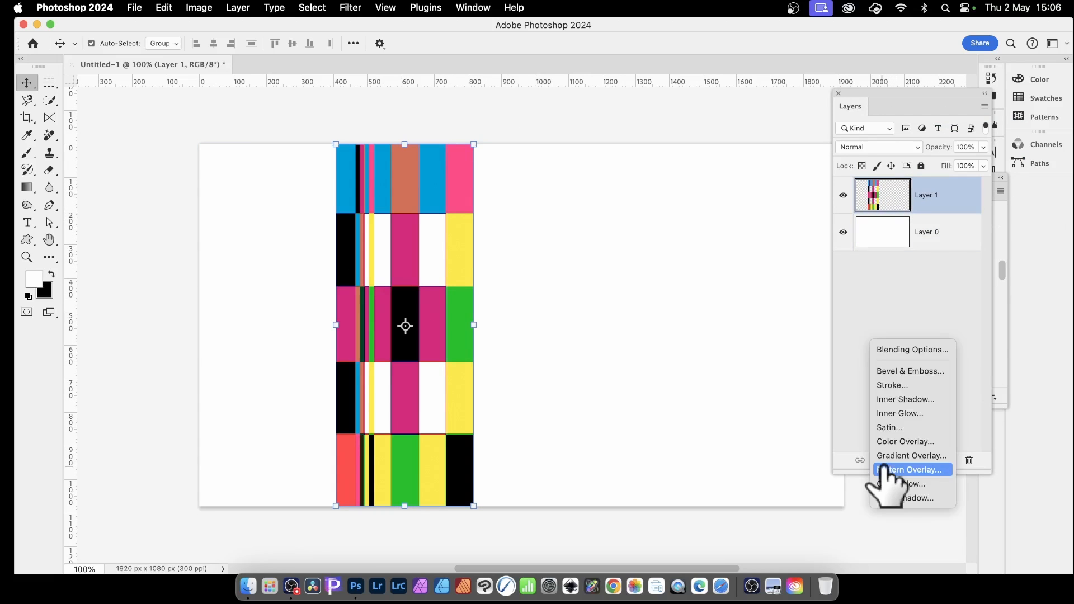
{"action": "left_click", "coordinate": [913, 499]}
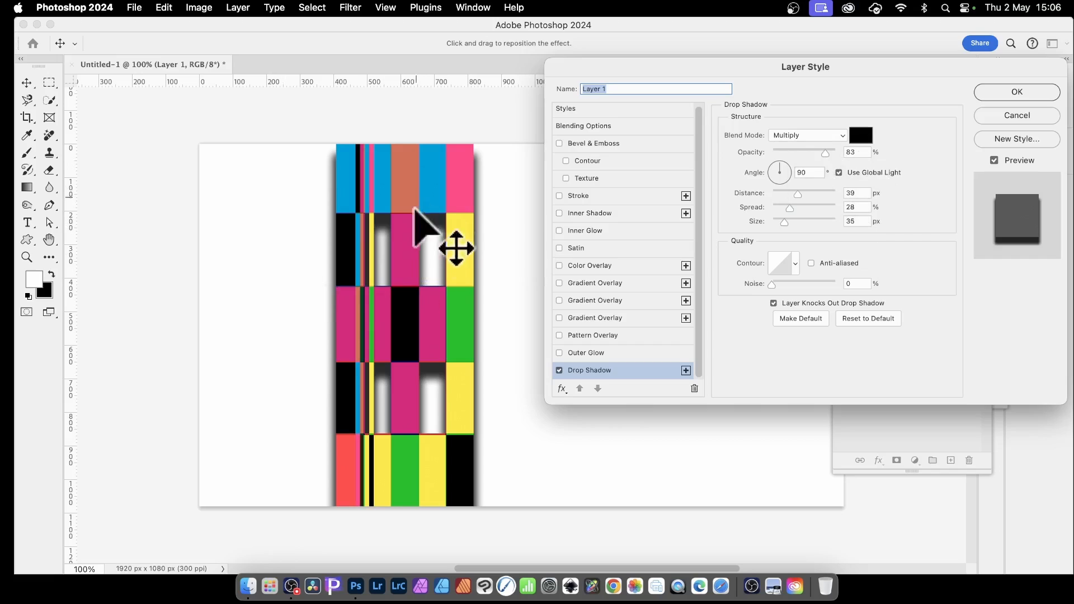
{"action": "left_click", "coordinate": [1017, 93]}
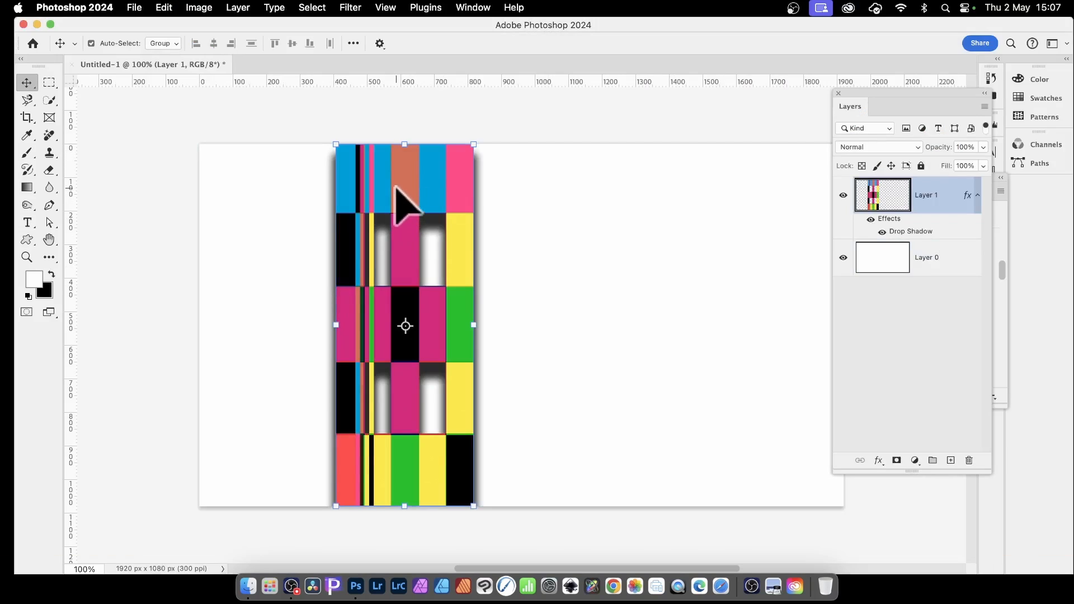
Duplicate the plaid strip twice to the right, the second copy overlapping the first and centred near X 1547 px.
{"action": "left_click_drag", "start_coordinate": [399, 190], "coordinate": [625, 192]}
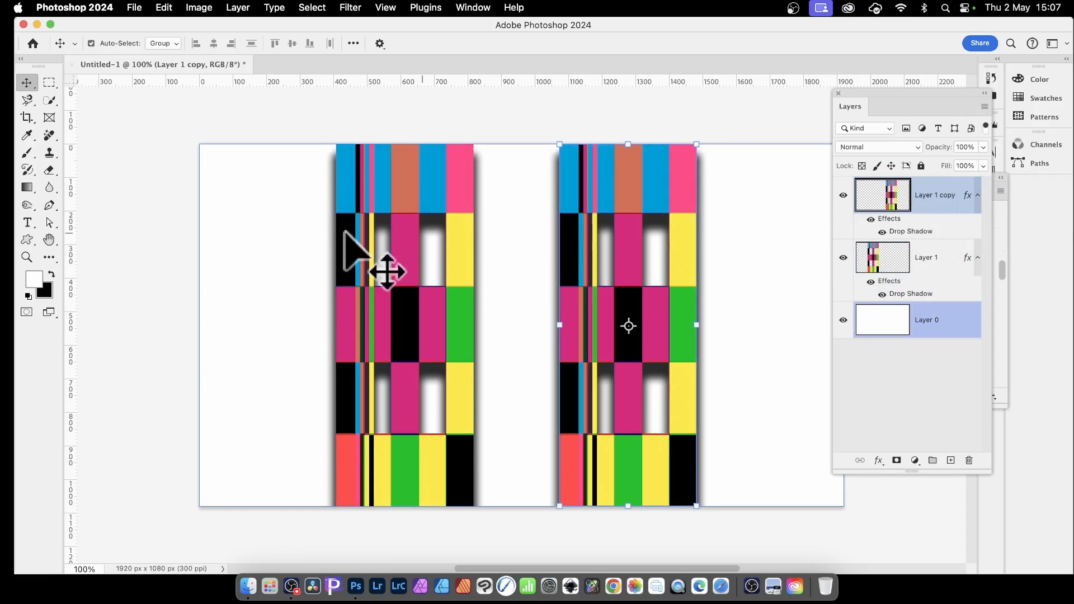
{"action": "left_click", "coordinate": [459, 224], "text": "shift"}
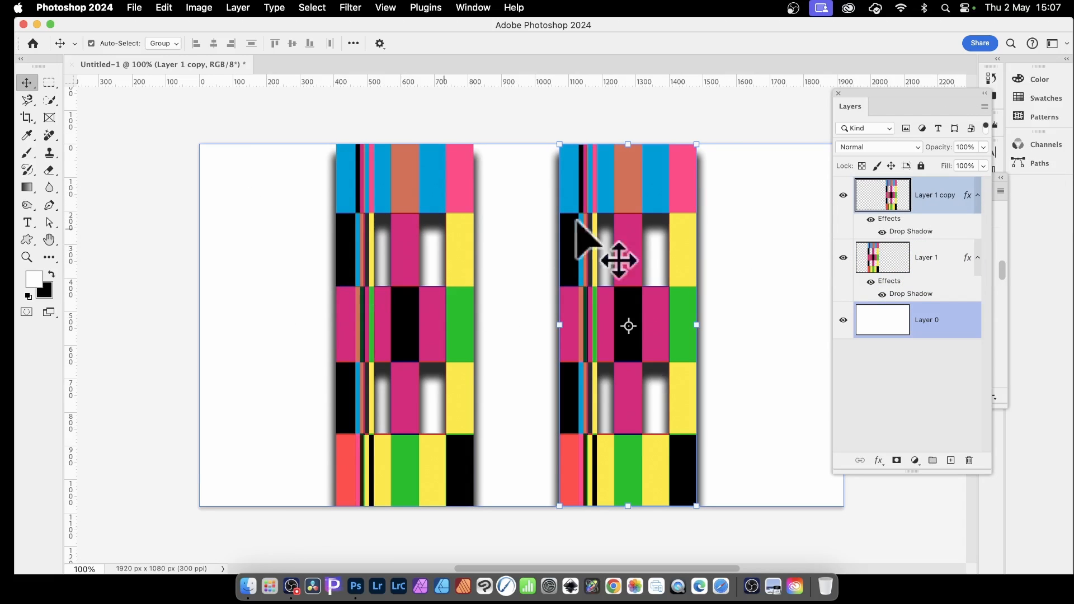
{"action": "left_click_drag", "start_coordinate": [657, 201], "coordinate": [748, 200]}
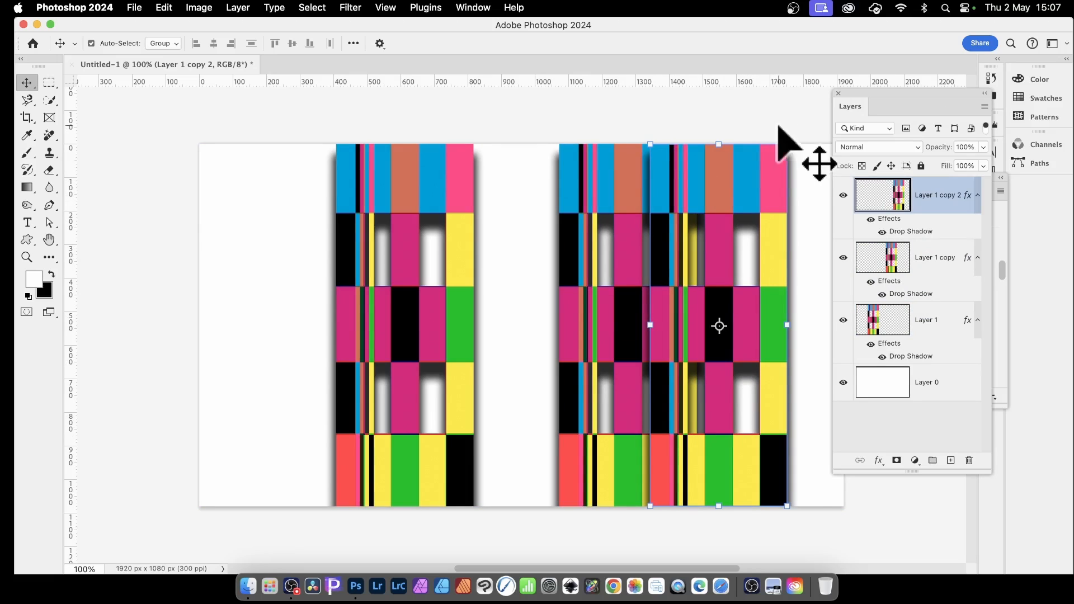
{"action": "mouse_move", "coordinate": [700, 173]}
{"action": "left_mouse_down"}
{"action": "mouse_move", "coordinate": [772, 186]}
{"action": "mouse_move", "coordinate": [696, 177]}
{"action": "left_mouse_up"}
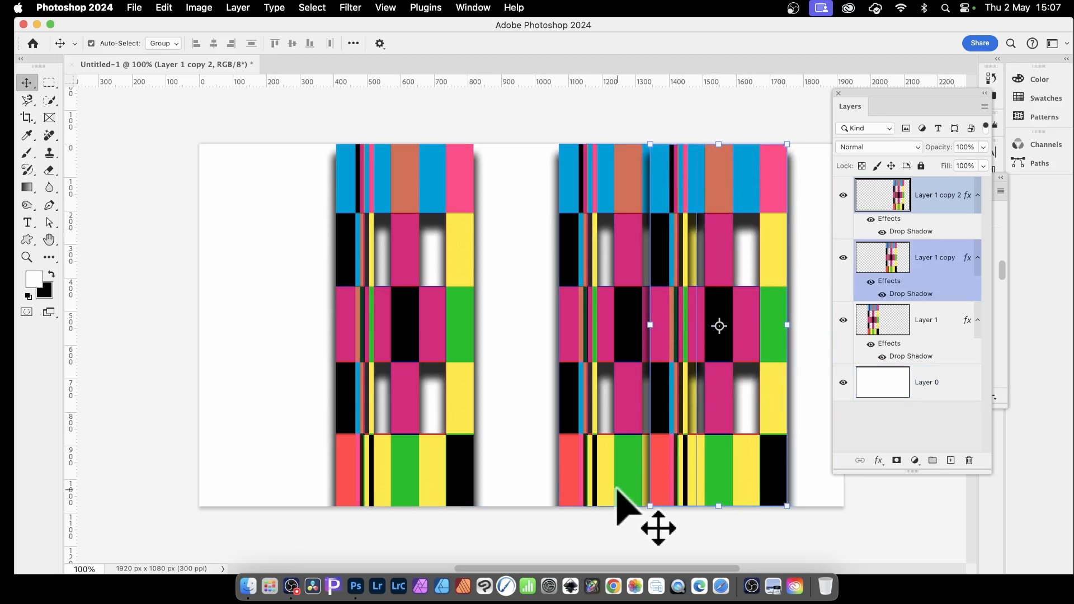
Rotate the rightmost strip copy about 44° and stretch it lengthwise at its lower end to about 206% height.
{"action": "left_click", "coordinate": [380, 43]}
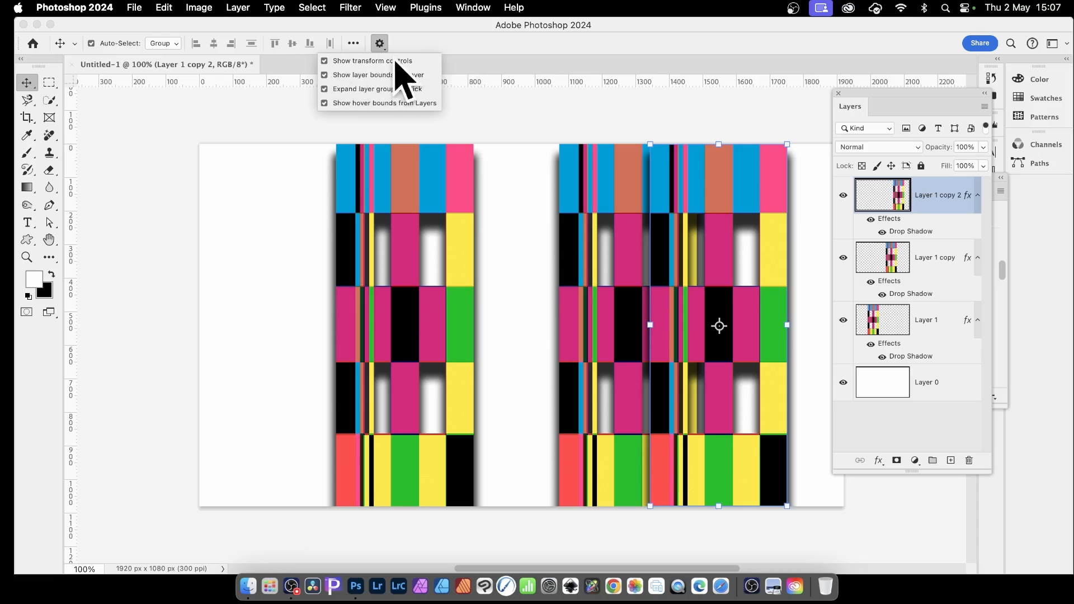
{"action": "left_click", "coordinate": [499, 42]}
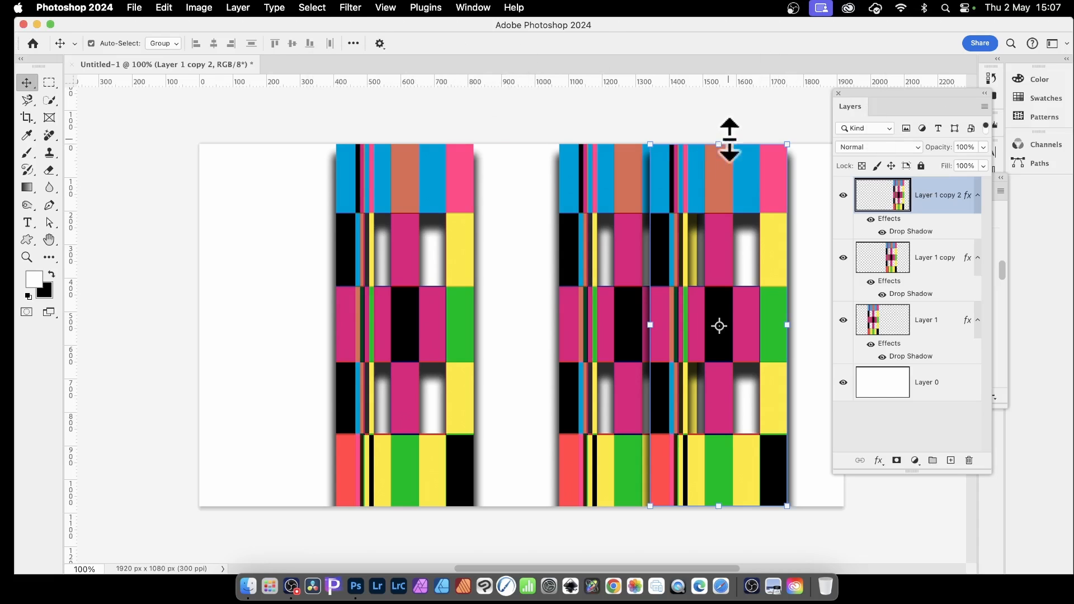
{"action": "left_click_drag", "start_coordinate": [725, 135], "coordinate": [851, 182]}
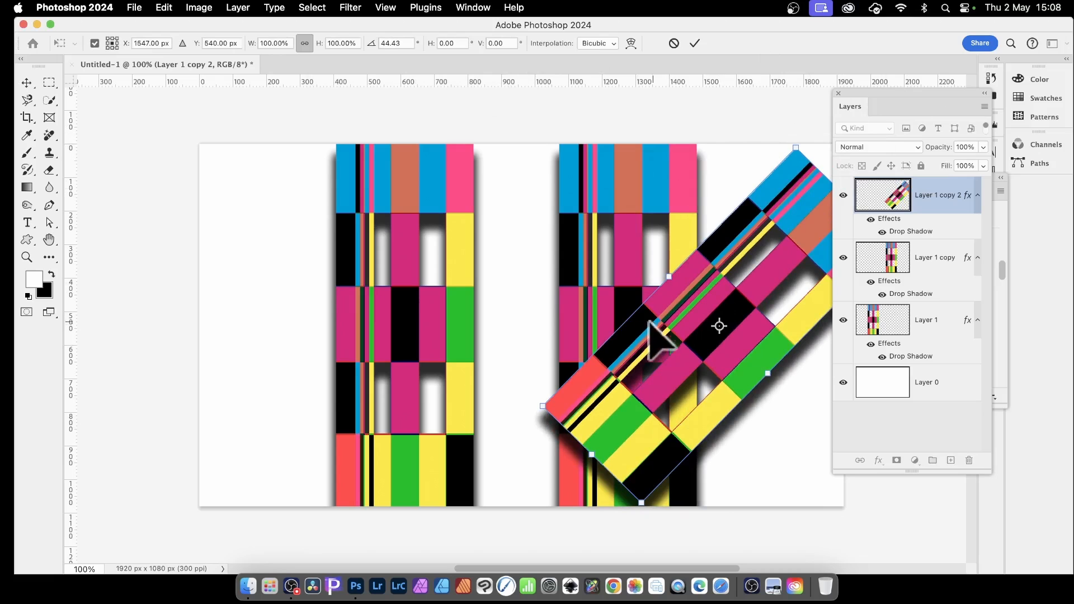
{"action": "left_click_drag", "start_coordinate": [592, 455], "coordinate": [395, 543]}
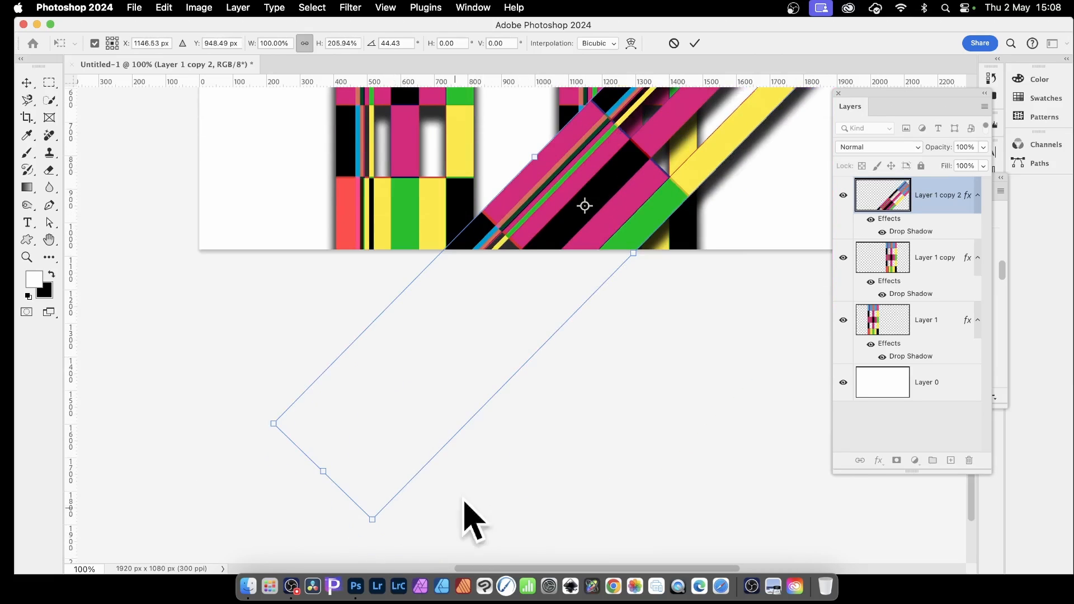
{"action": "scroll", "coordinate": [710, 335], "scroll_direction": "up", "scroll_amount": 8}
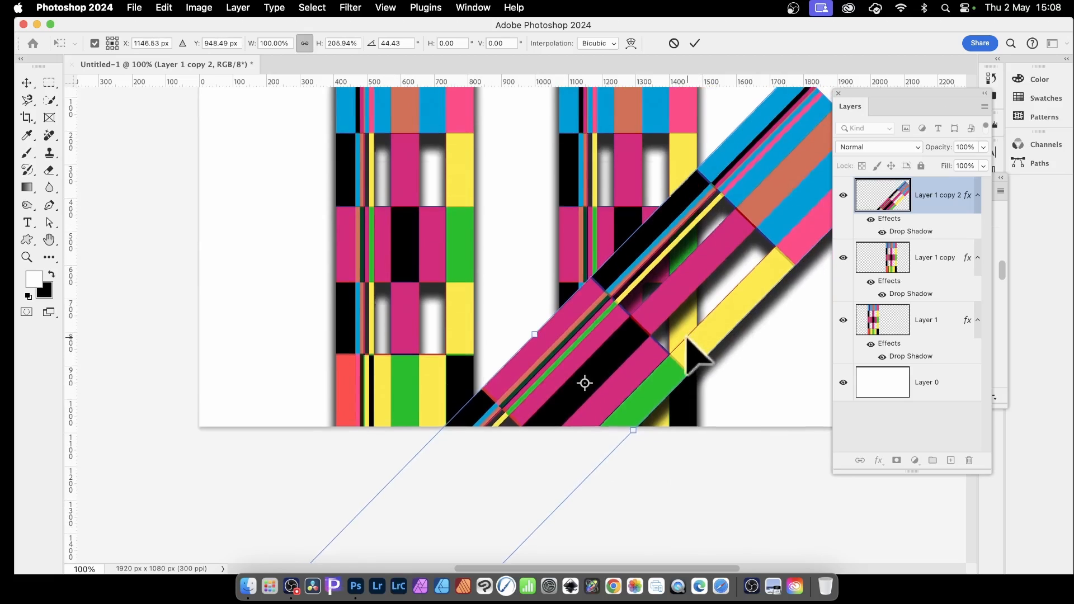
Extend the diagonal strip's upper end past the canvas edge and duplicate the strip across the canvas's upper-left area.
{"action": "left_click_drag", "start_coordinate": [883, 99], "coordinate": [948, 115]}
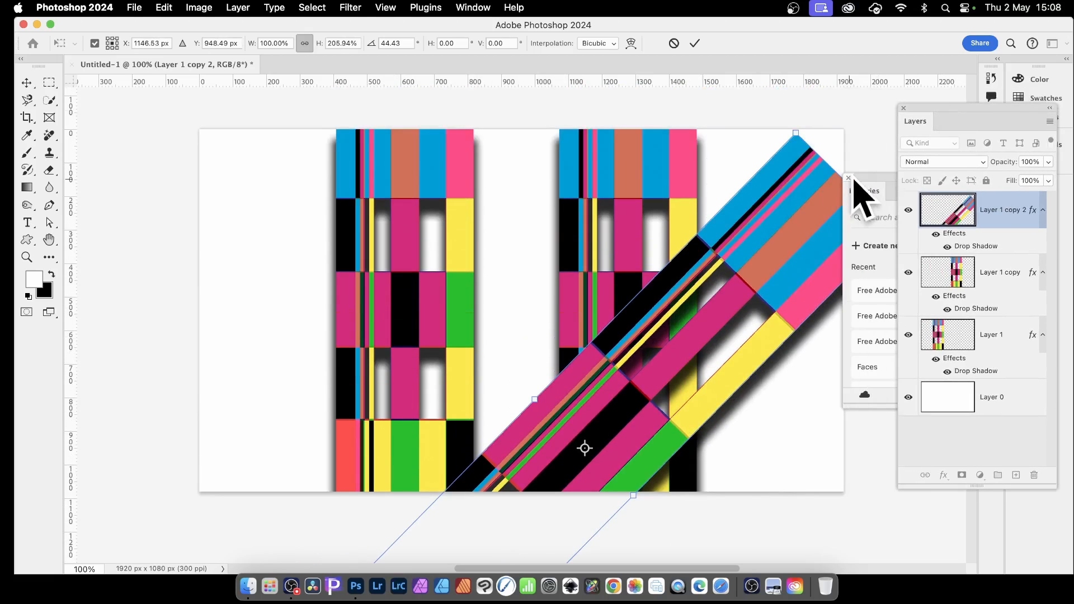
{"action": "left_click_drag", "start_coordinate": [876, 193], "coordinate": [881, 250]}
{"action": "left_click_drag", "start_coordinate": [844, 180], "coordinate": [902, 126]}
{"action": "key", "text": "Return"}
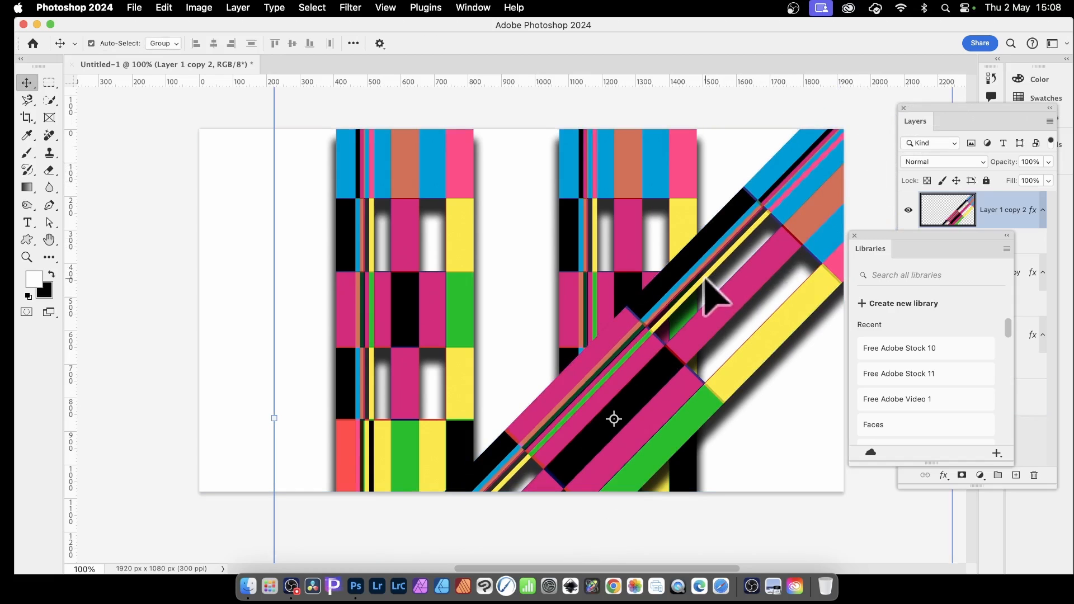
{"action": "left_click_drag", "start_coordinate": [707, 338], "coordinate": [386, 260]}
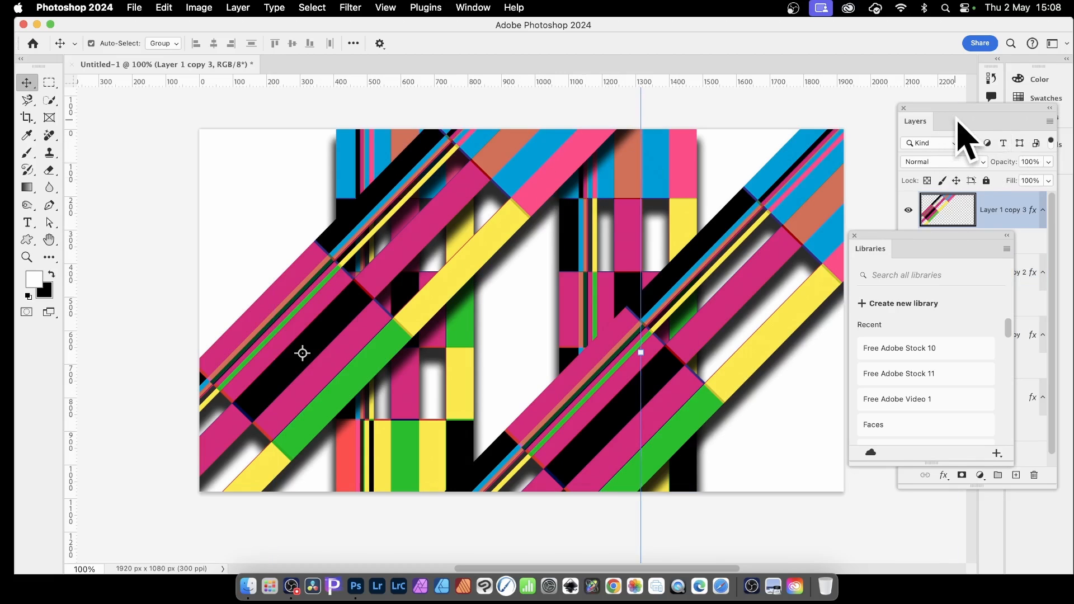
Try the Difference blend mode on the upper-left diagonal strip's layer, and keep it at Normal.
{"action": "left_click_drag", "start_coordinate": [958, 106], "coordinate": [818, 91]}
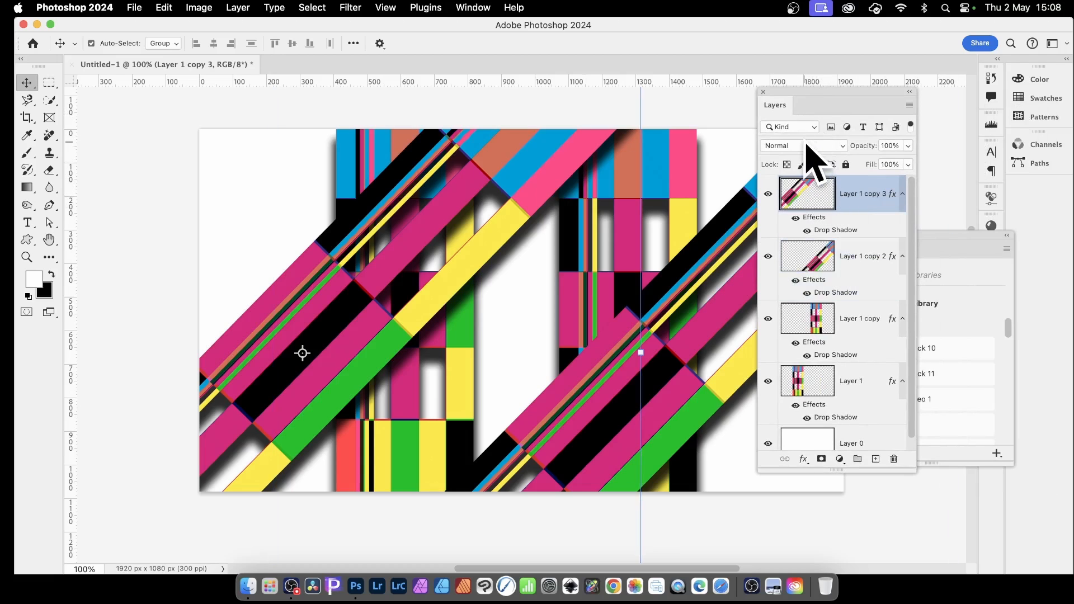
{"action": "left_click", "coordinate": [806, 146]}
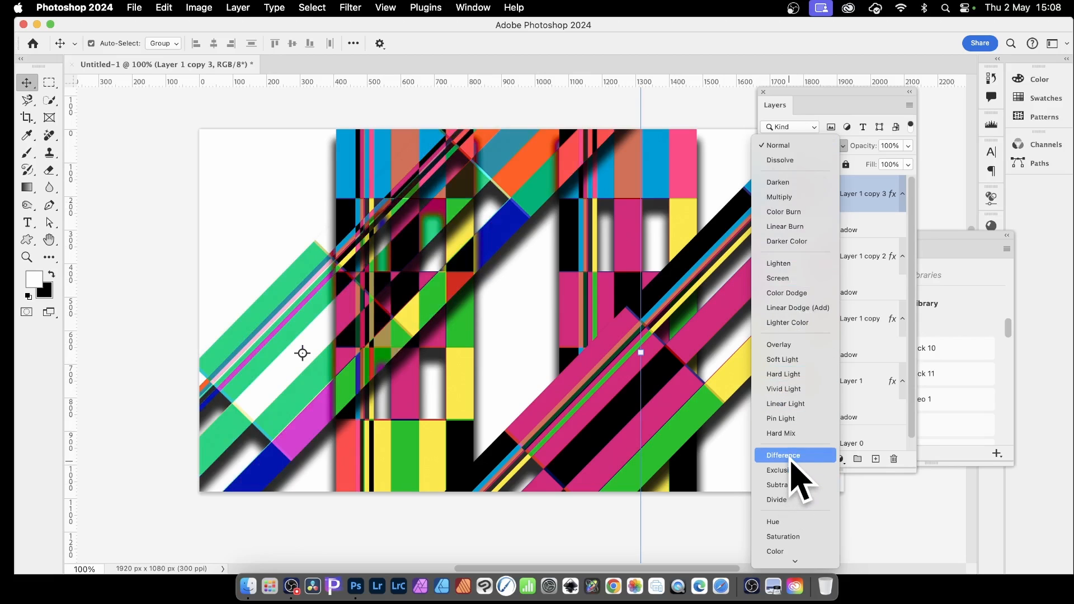
{"action": "left_click", "coordinate": [793, 146]}
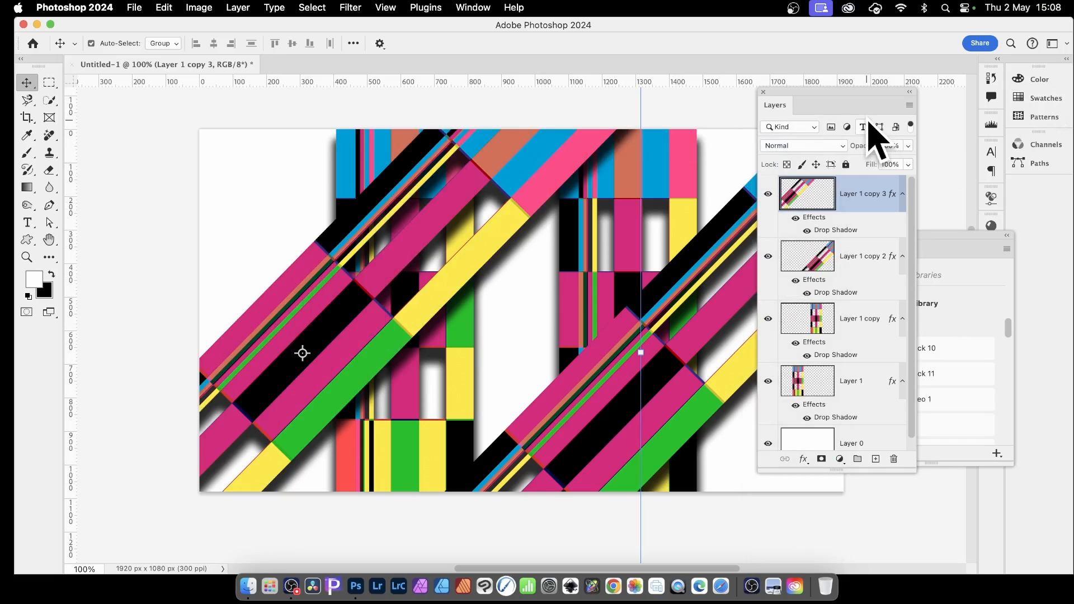
Try inverting the colours of the upper-left diagonal strip, and undo the inversion.
{"action": "left_click", "coordinate": [198, 7]}
{"action": "mouse_move", "coordinate": [210, 46]}
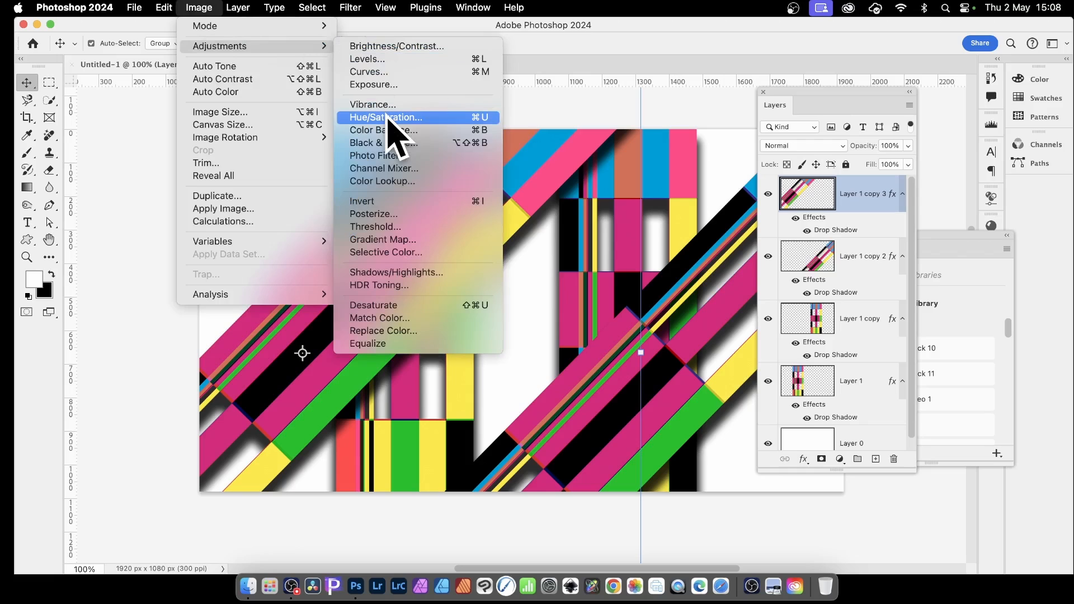
{"action": "left_click", "coordinate": [386, 206]}
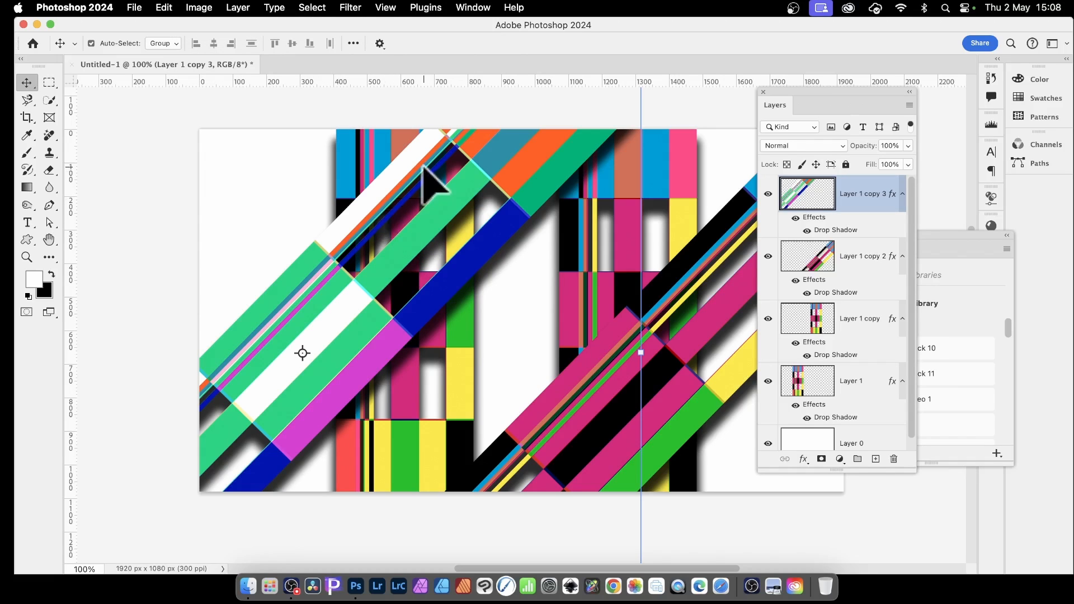
{"action": "key", "text": "super+z"}
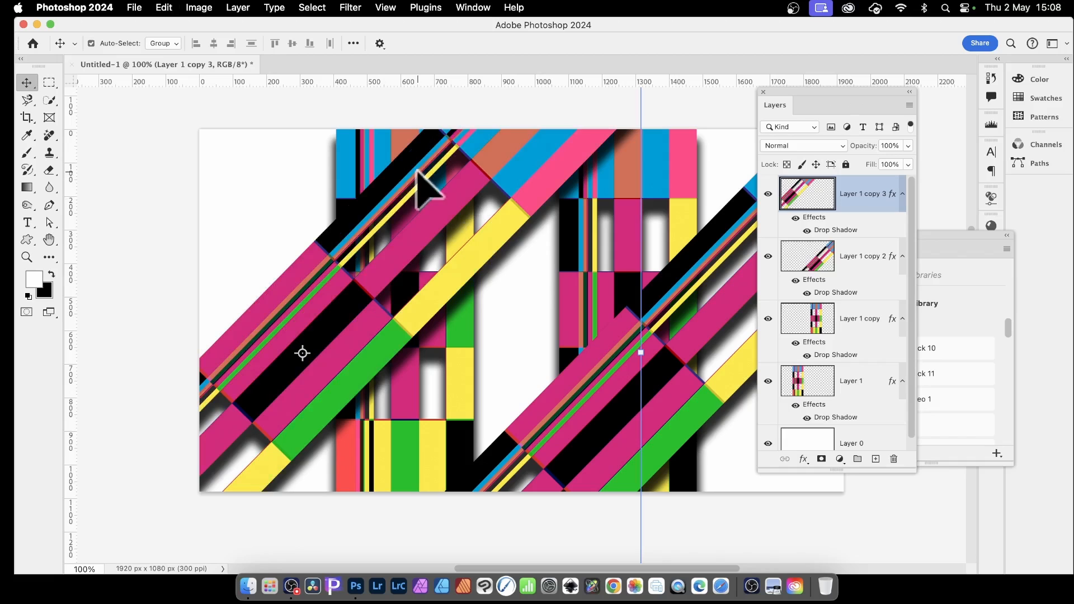
Shift the upper-left diagonal strip's hue to -131 with Hue/Saturation, and duplicate the recoloured strip into the canvas's upper-left corner.
{"action": "left_click", "coordinate": [204, 7]}
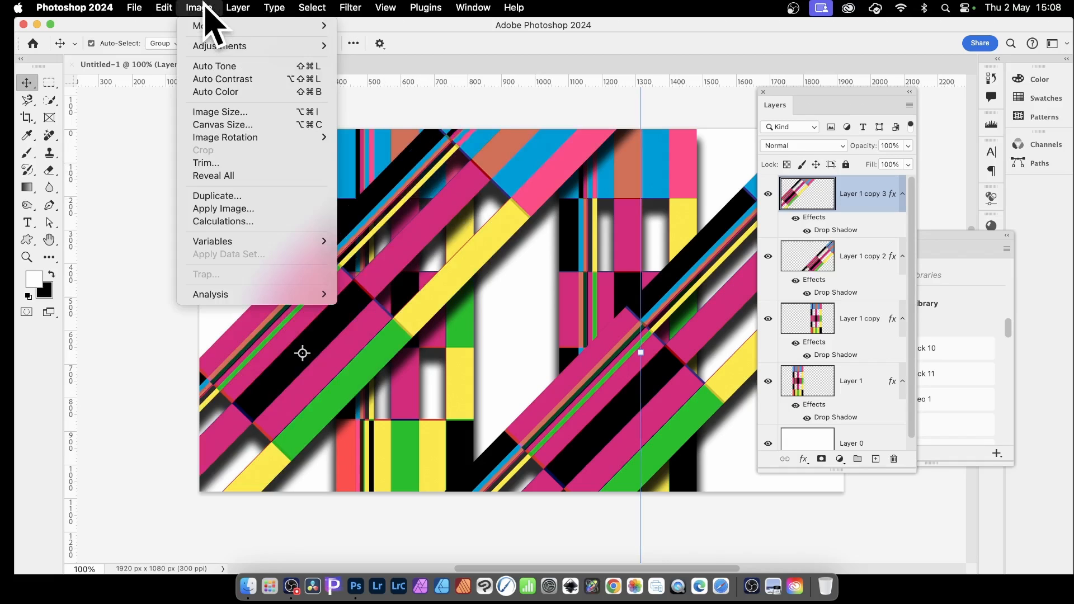
{"action": "mouse_move", "coordinate": [212, 49]}
{"action": "left_click", "coordinate": [382, 117]}
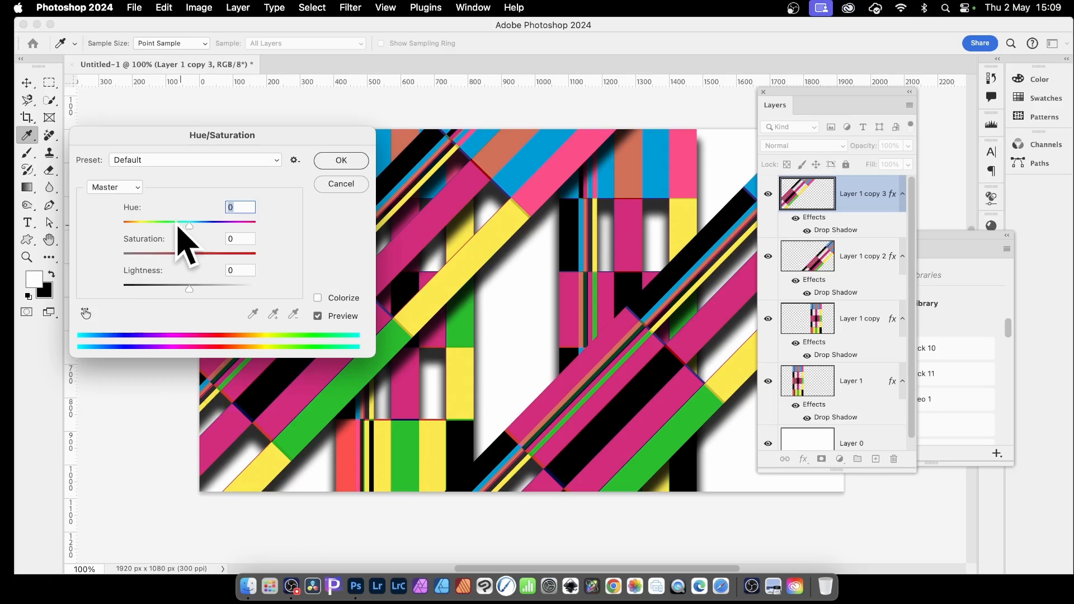
{"action": "left_click_drag", "start_coordinate": [178, 227], "coordinate": [136, 225]}
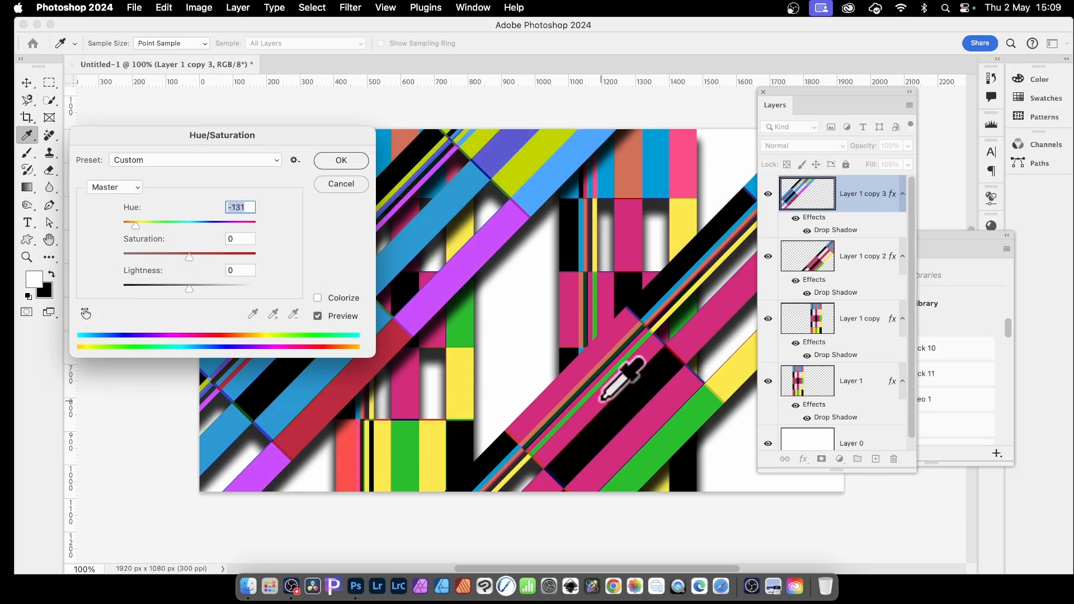
{"action": "left_click", "coordinate": [345, 160]}
{"action": "key", "text": "v"}
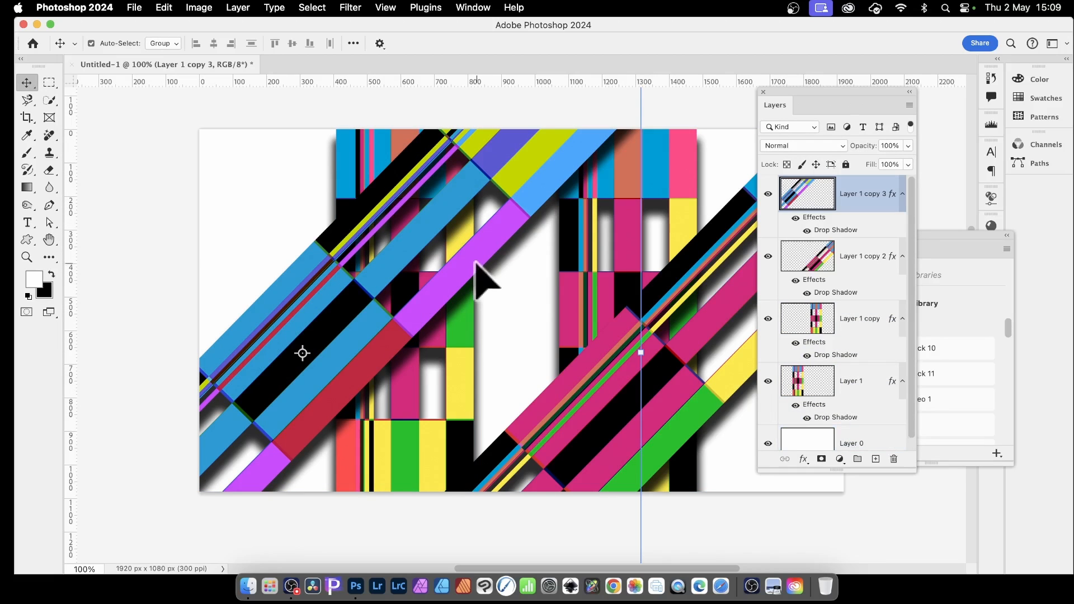
{"action": "left_click_drag", "start_coordinate": [305, 267], "coordinate": [177, 148]}
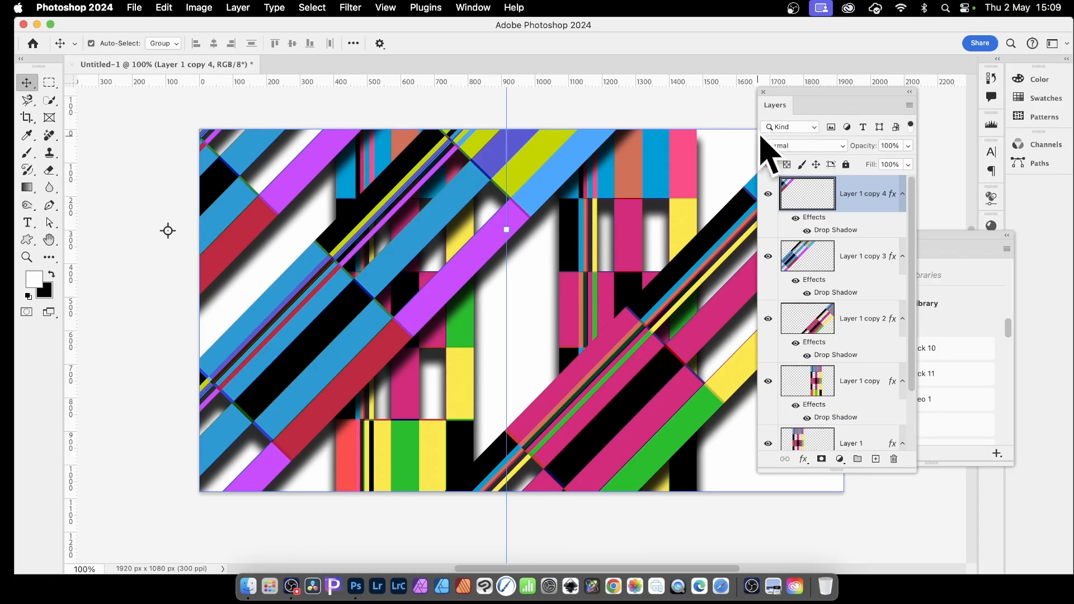
Select all the strip layers from the newest copy down to Layer 1, leaving out Layer 0, and merge them into one layer.
{"action": "scroll", "coordinate": [845, 431], "scroll_direction": "down", "scroll_amount": 3}
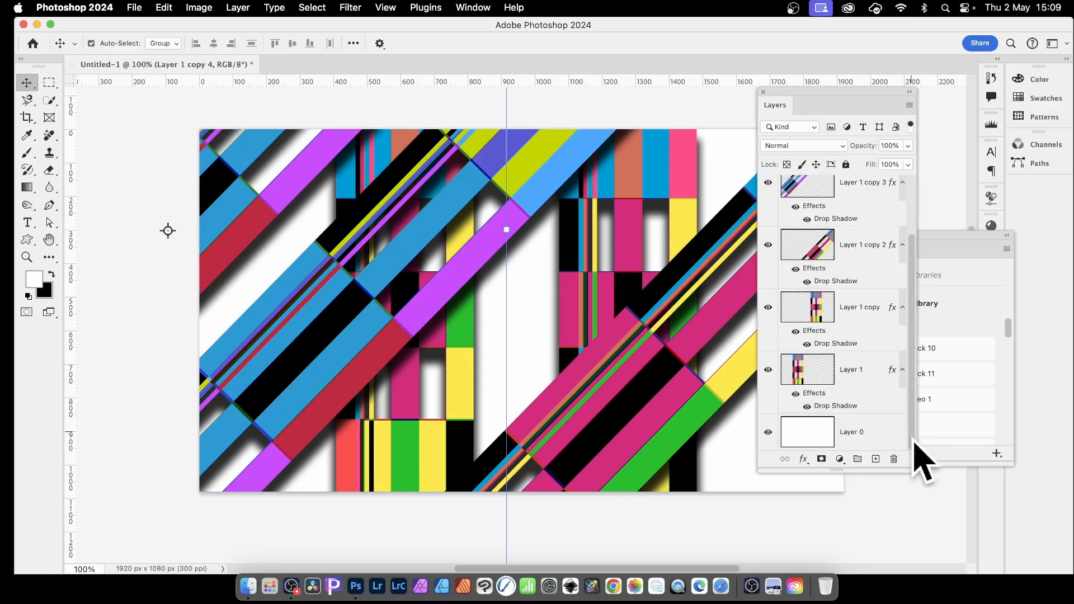
{"action": "left_click", "coordinate": [875, 385], "text": "shift"}
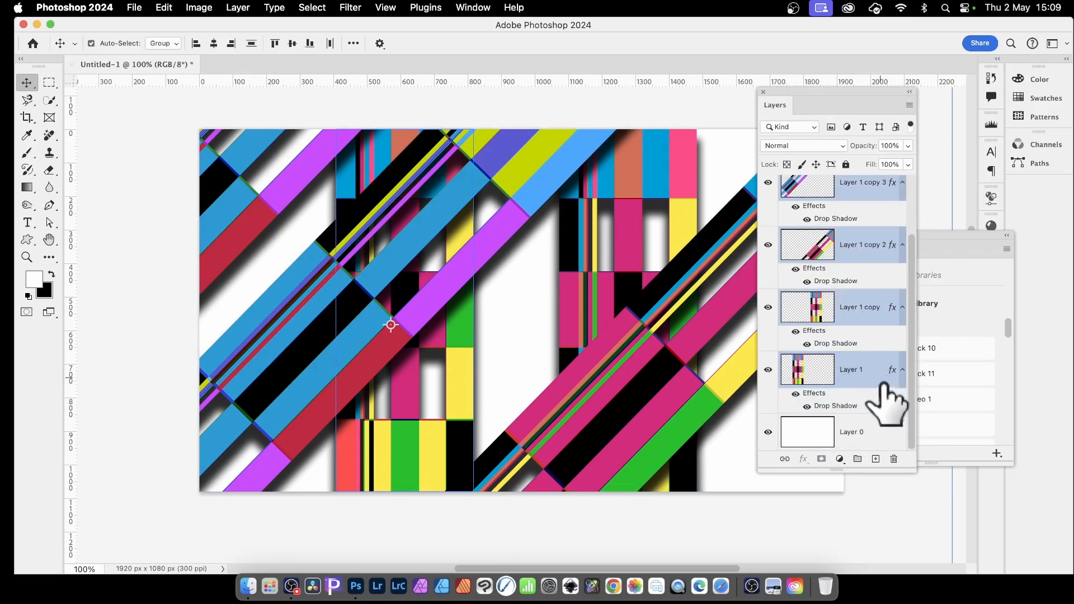
{"action": "left_click", "coordinate": [238, 7]}
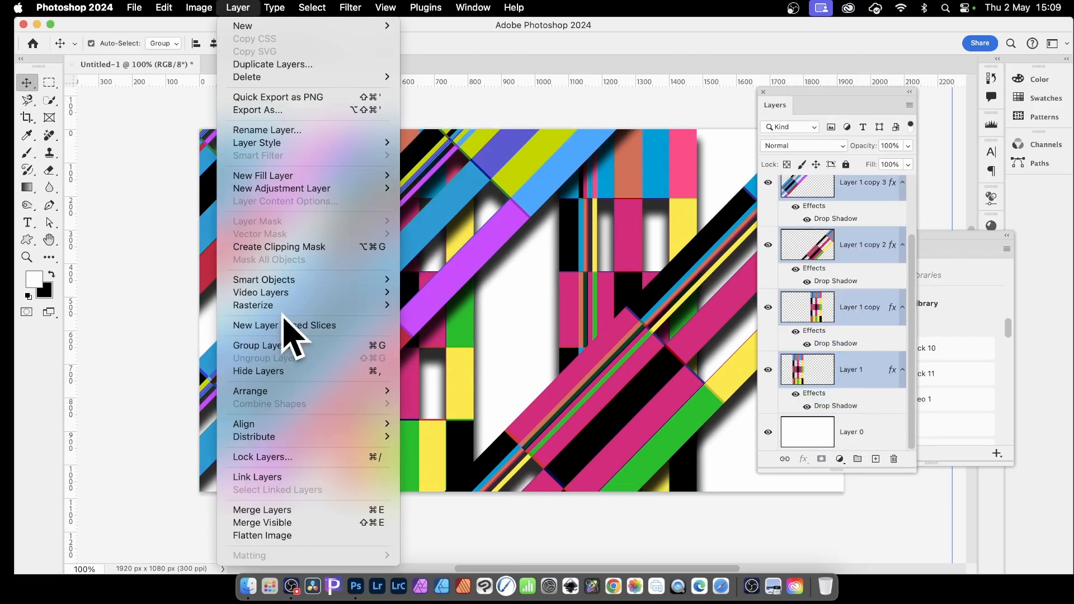
{"action": "left_click", "coordinate": [297, 510]}
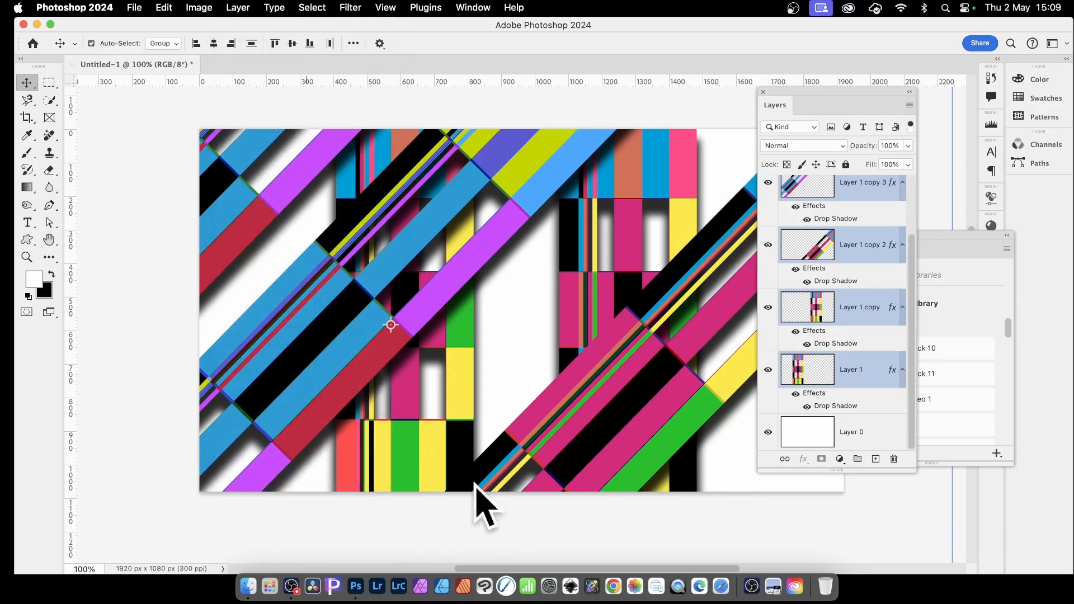